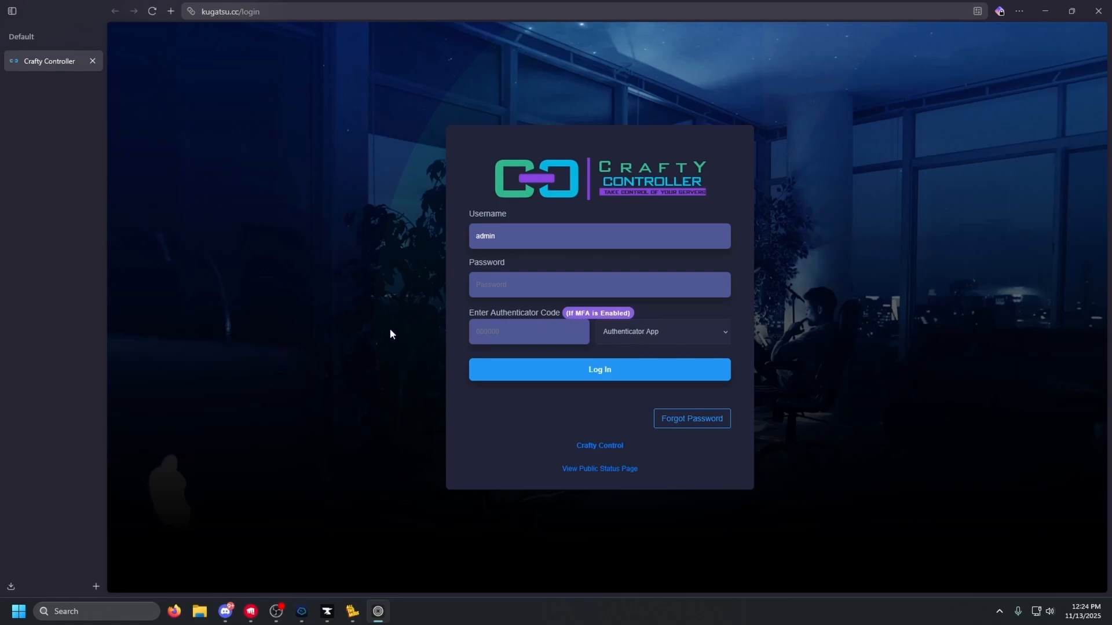
Sign in to Crafty Controller with the saved account password
left_click(493, 285)
key("ctrl+v")
left_click(541, 370)
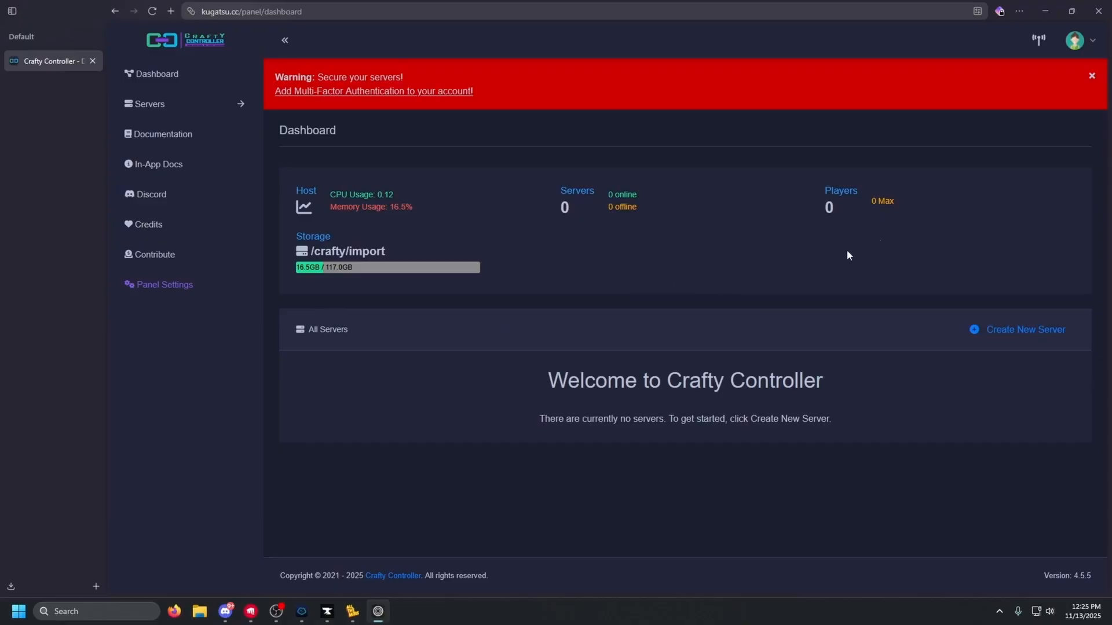
Start a new server with type Minecraft servers, neoforge-installer software and version 1.21.1
left_click(1013, 329)
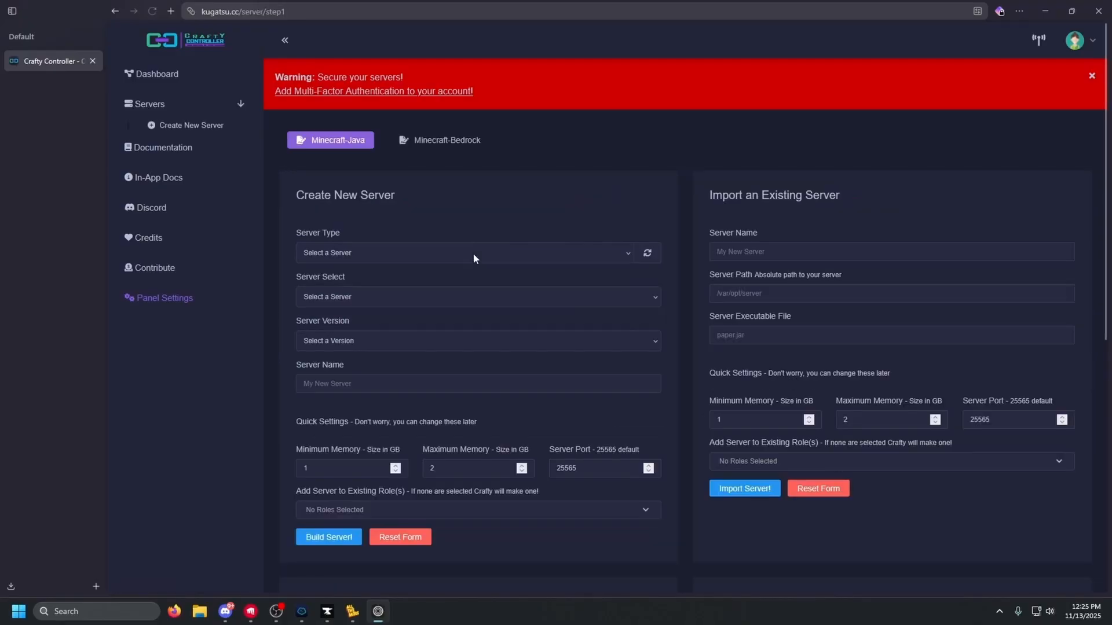
left_click(474, 252)
left_click(439, 287)
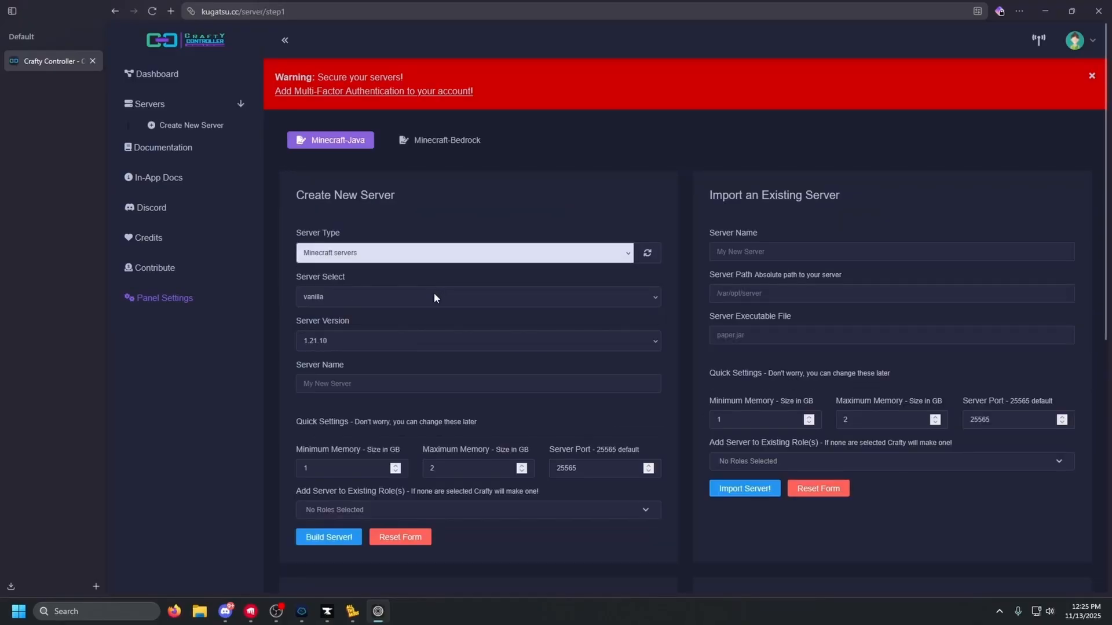
left_click(406, 303)
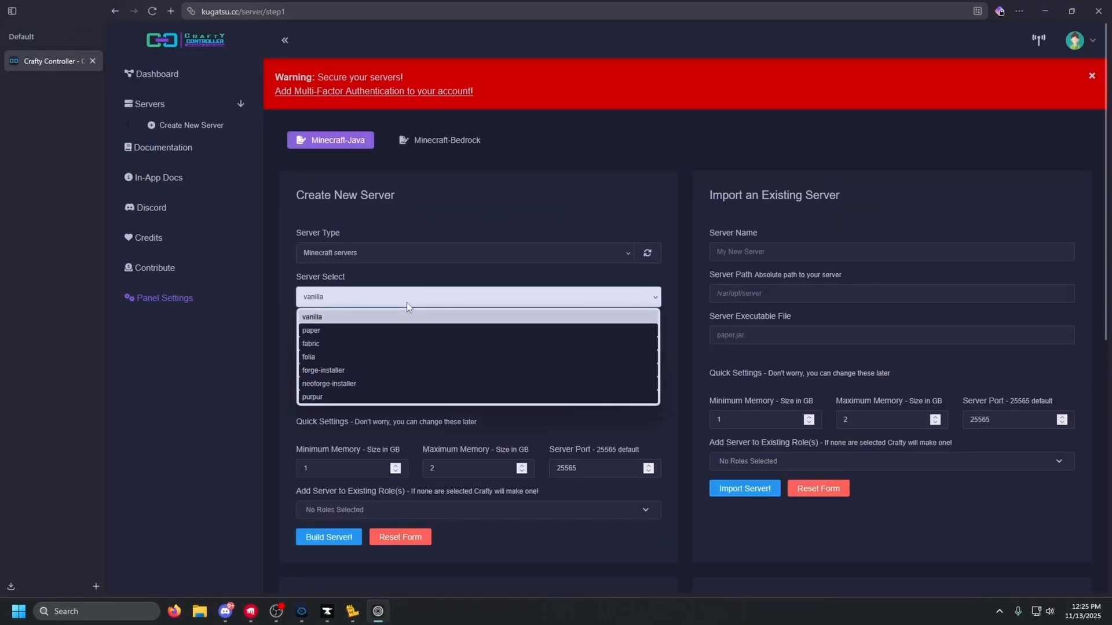
left_click(393, 384)
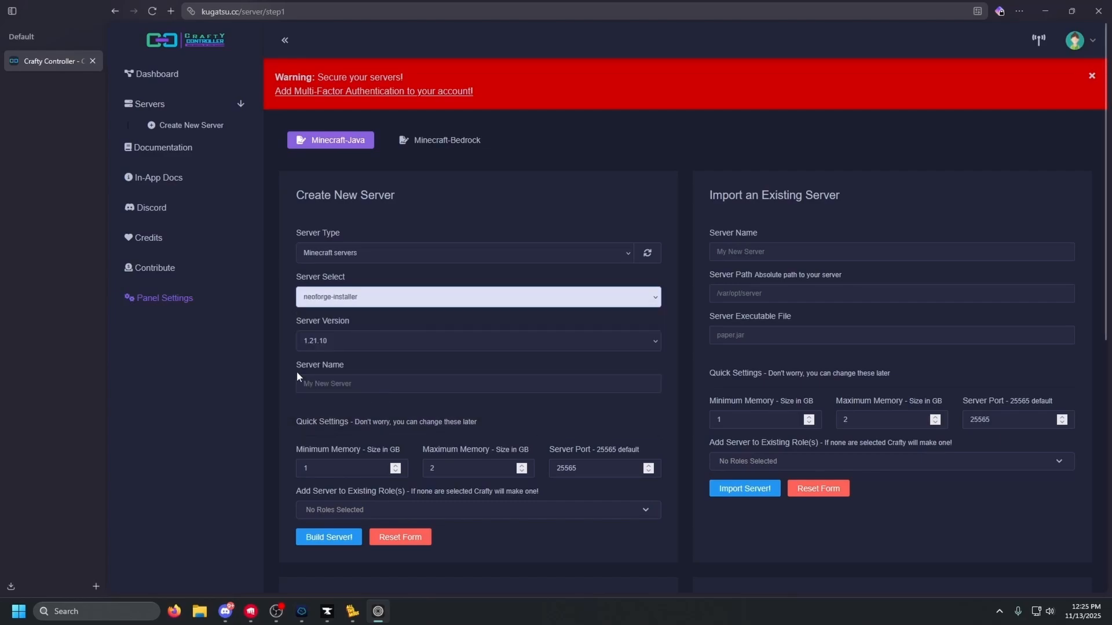
left_click(336, 347)
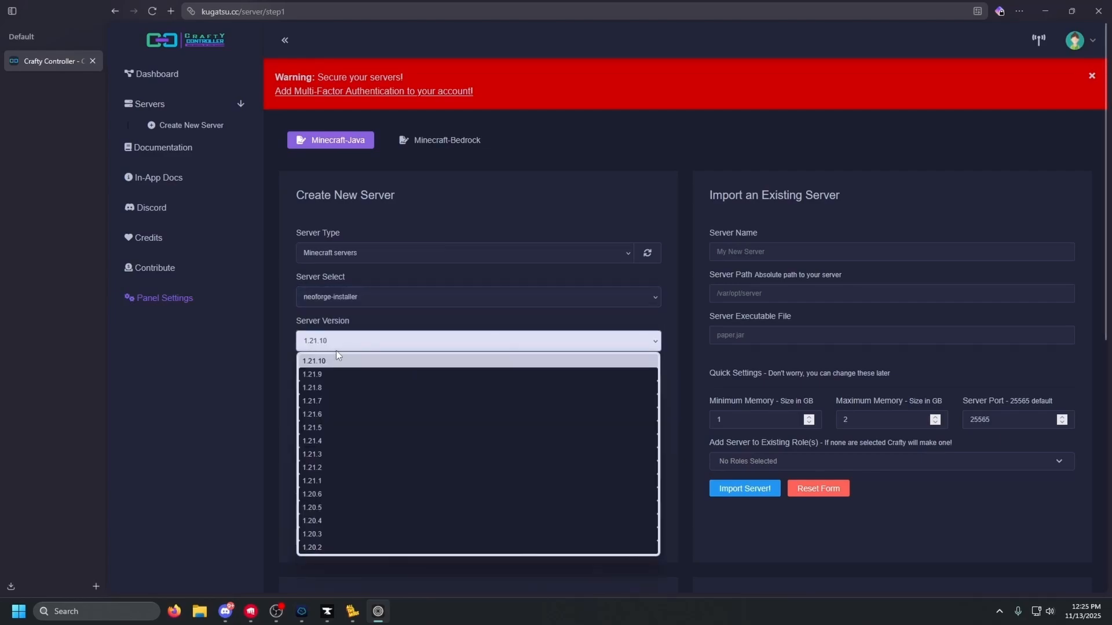
left_click(340, 480)
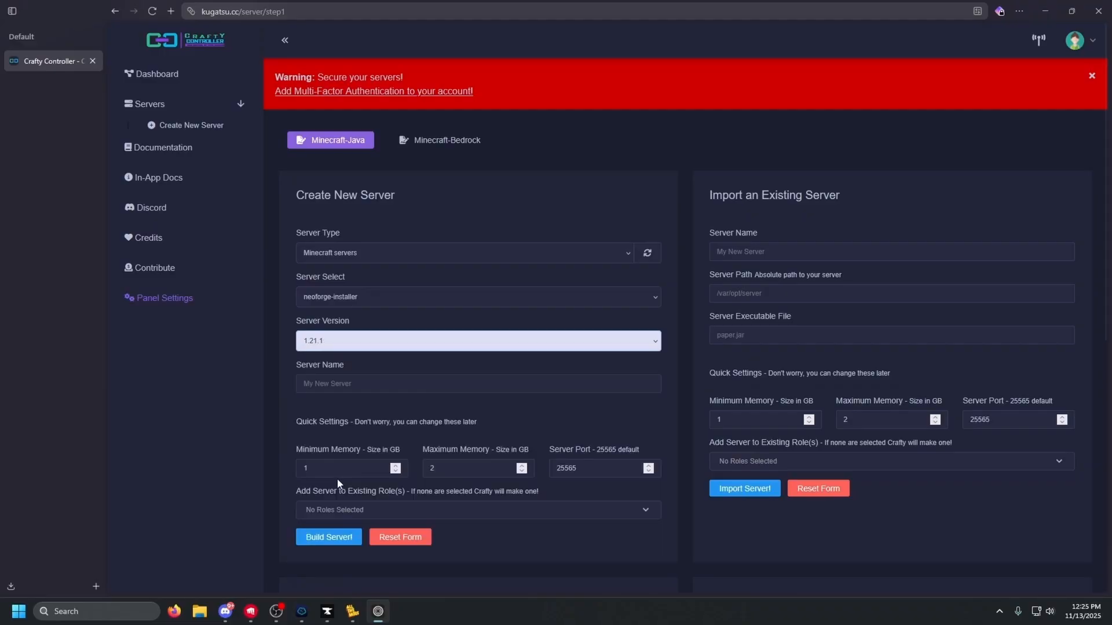
Search 'curseforge atm10' and confirm All the Mods 10 targets 1.21.1 and NeoForge
key("ctrl+t")
type("cu")
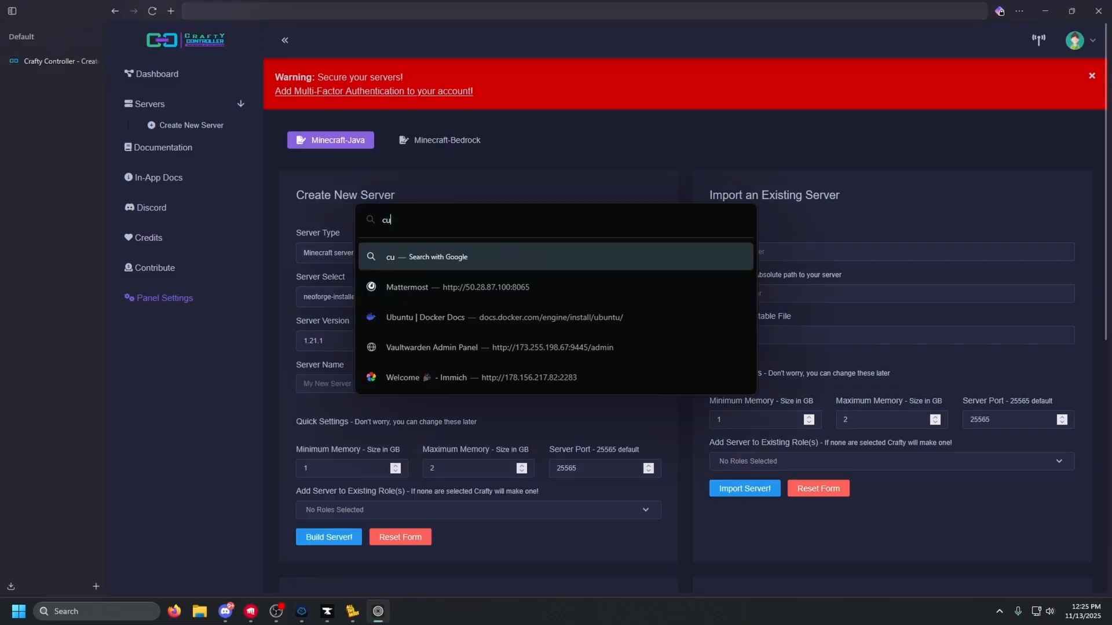
type("rseforge atm10")
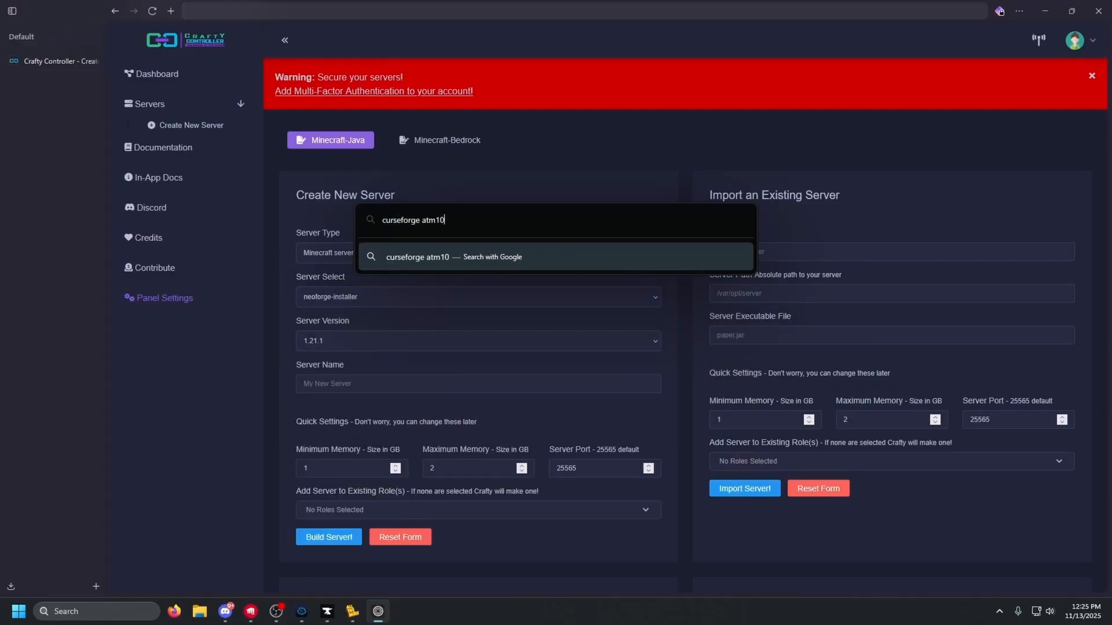
key("Return")
left_click(299, 151)
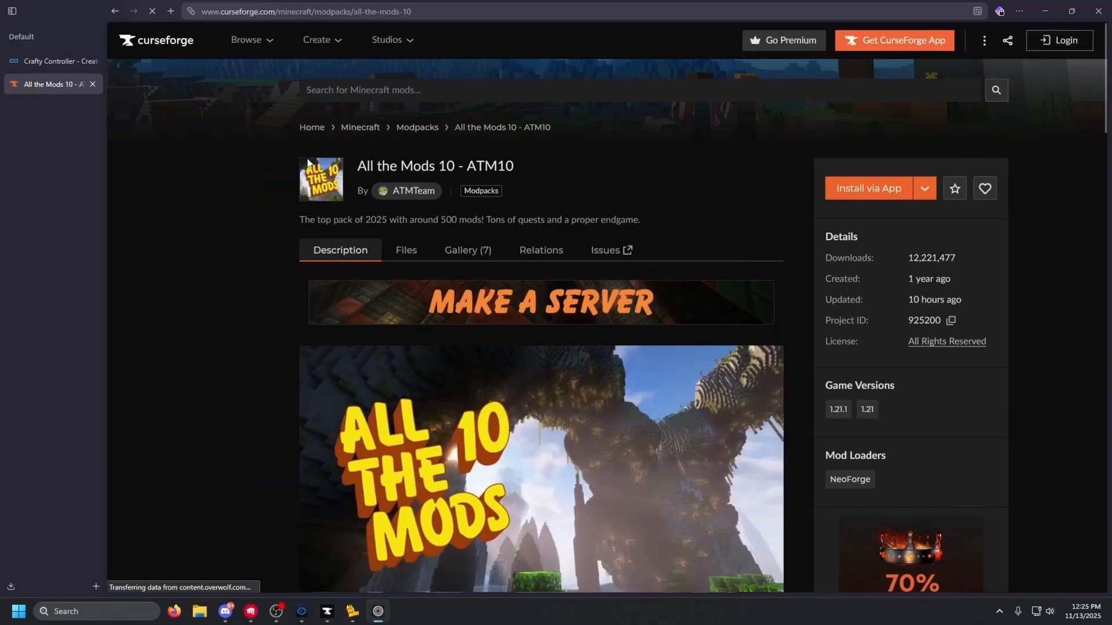
scroll(195, 175, "down", 6)
scroll(210, 193, "up", 3)
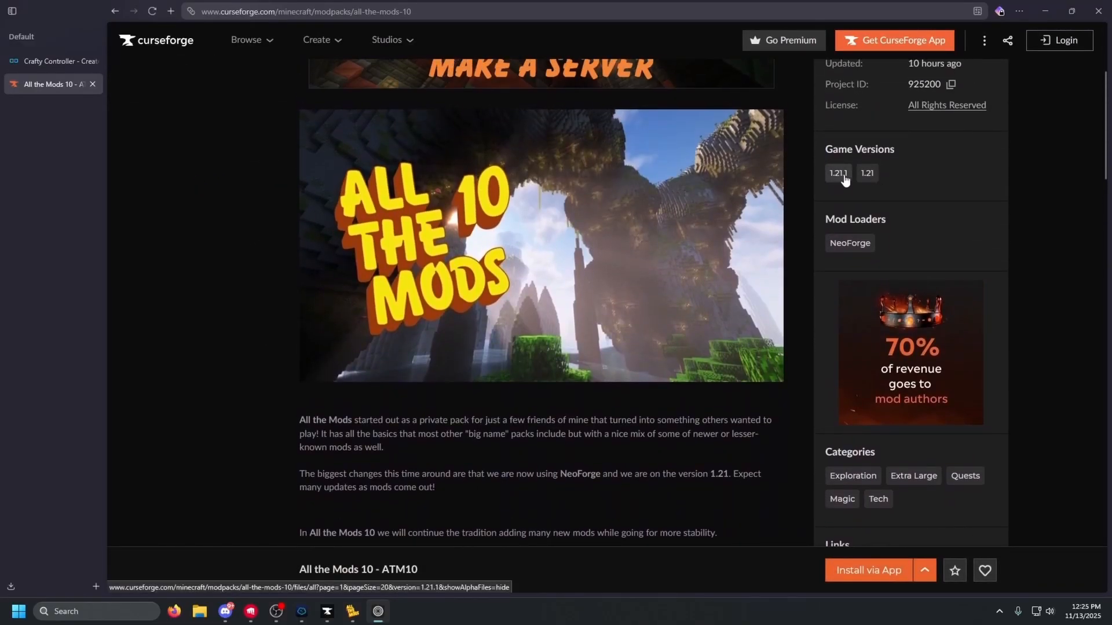
left_click(41, 63)
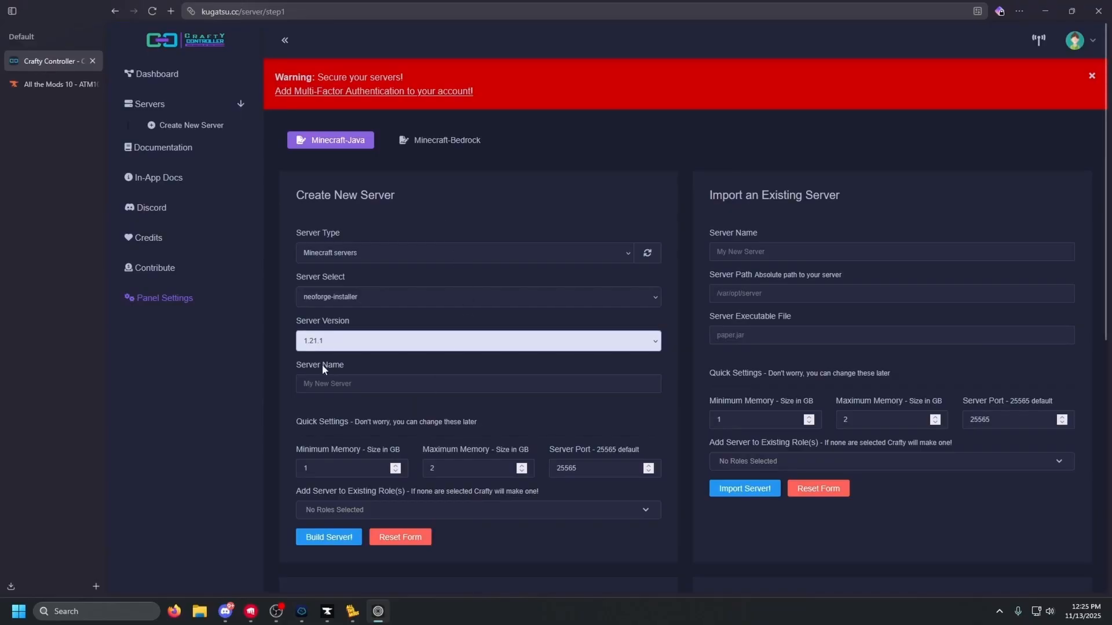
Name the server 'ATM10 - TUTORIAL', give it 3 GB minimum and 5 GB maximum memory, and build it
left_click(266, 366)
left_click(370, 384)
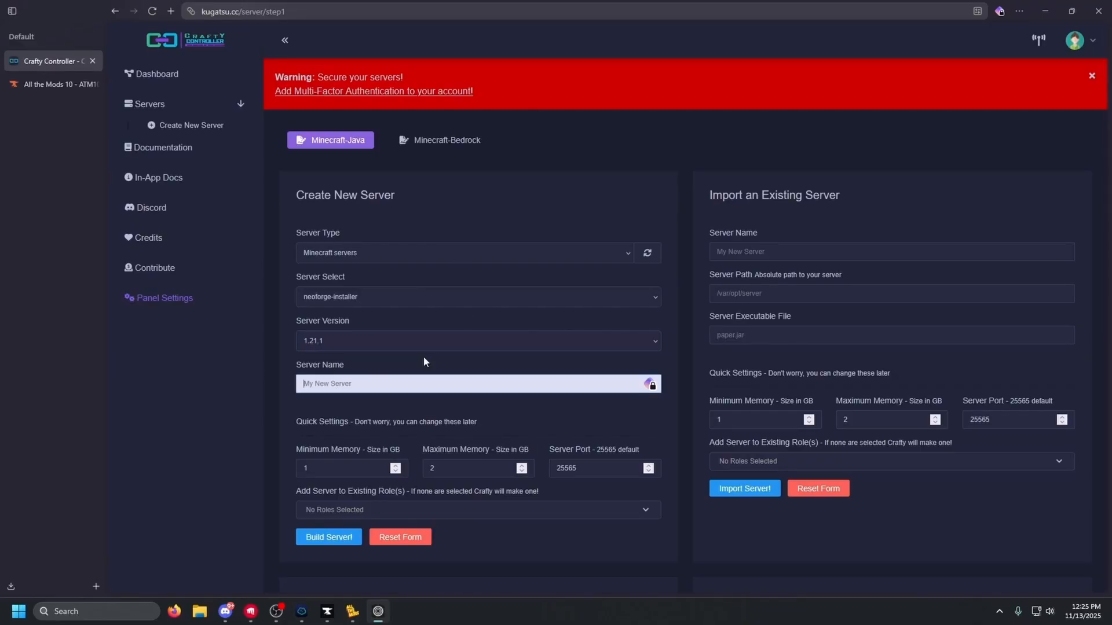
type("ATM10 - TUTORIAL")
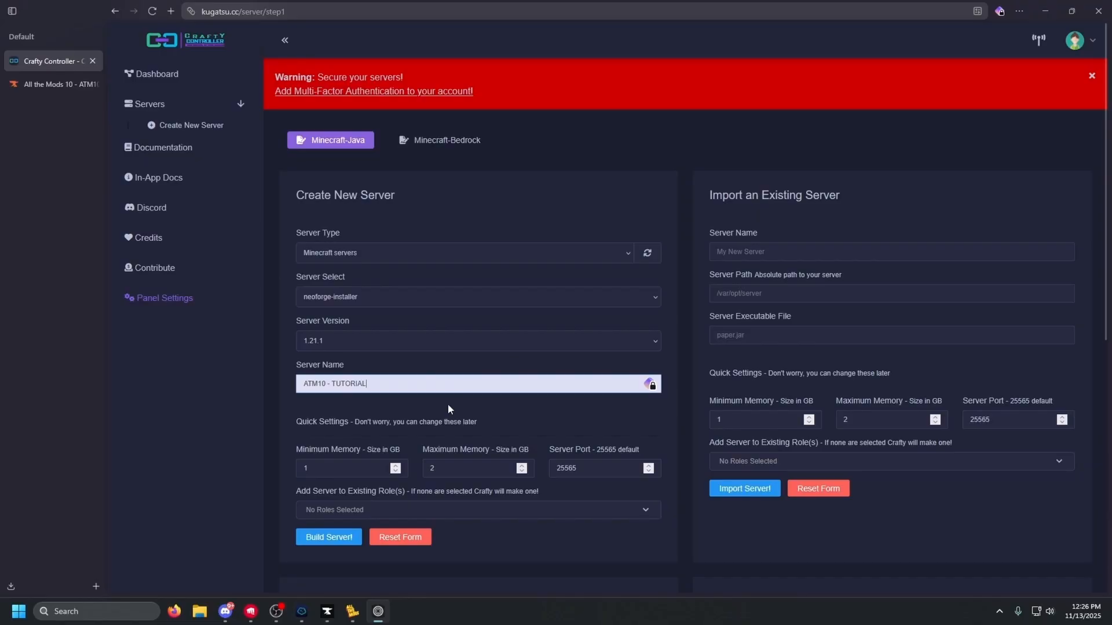
left_click(396, 466)
left_click(396, 465)
left_click(396, 465)
left_click(521, 466)
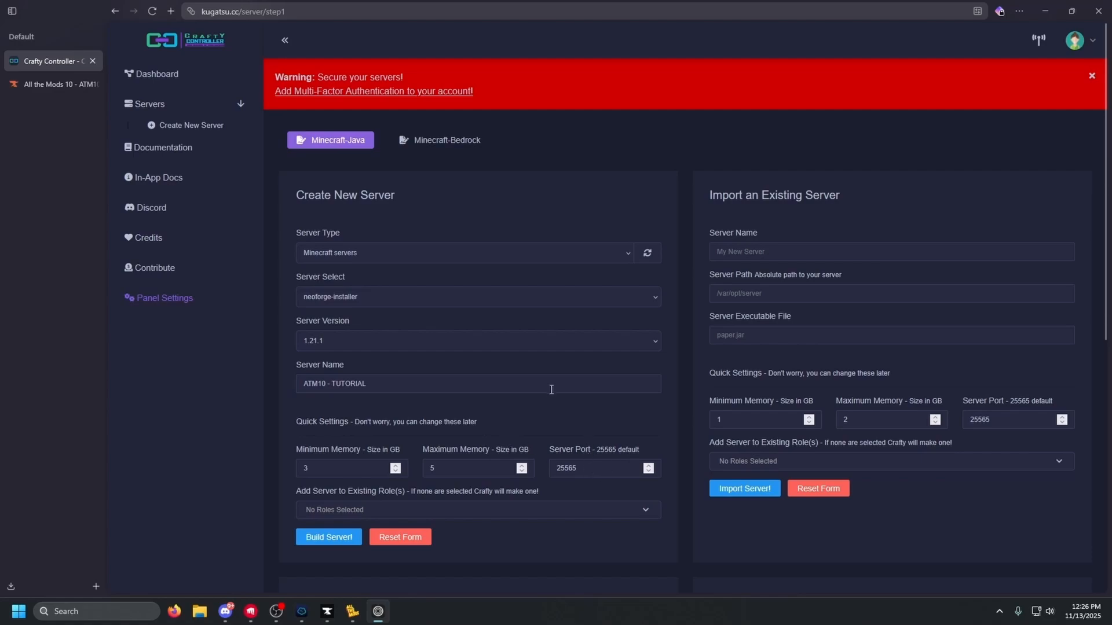
scroll(552, 389, "down", 1)
left_click(328, 478)
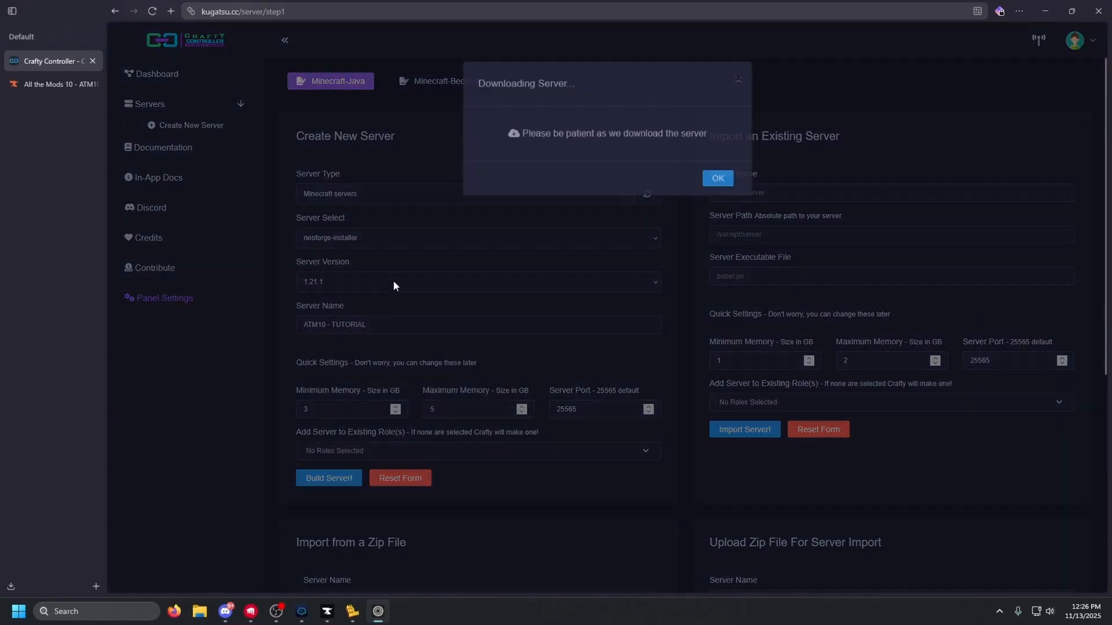
left_click(717, 178)
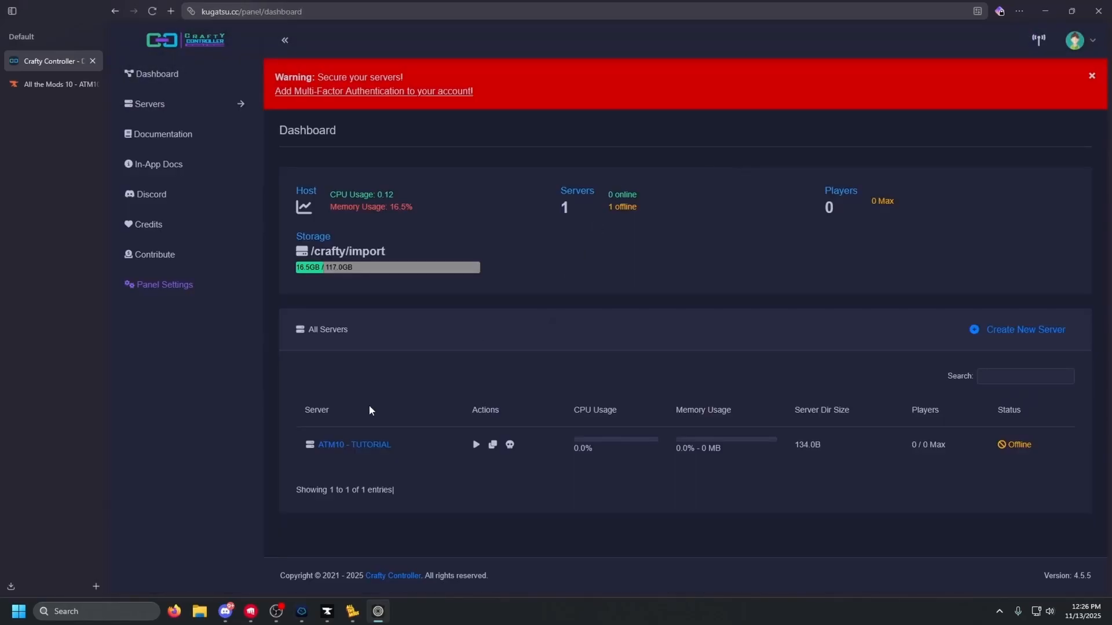
Confirm in ATM10 - TUTORIAL's terminal log that the server installed successfully
left_click(351, 445)
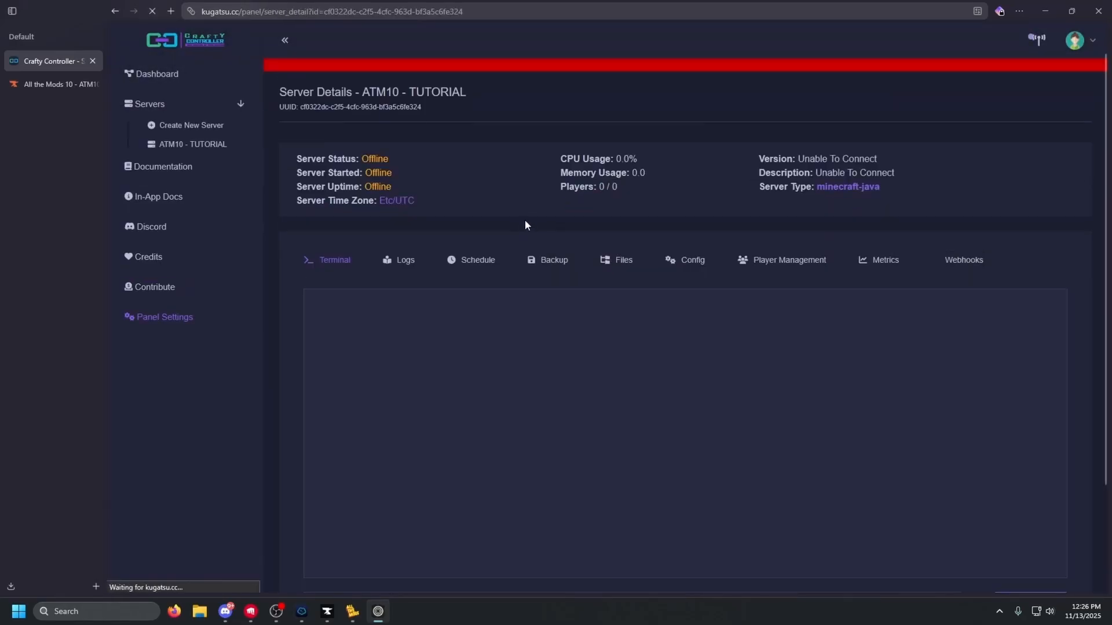
scroll(277, 223, "down", 2)
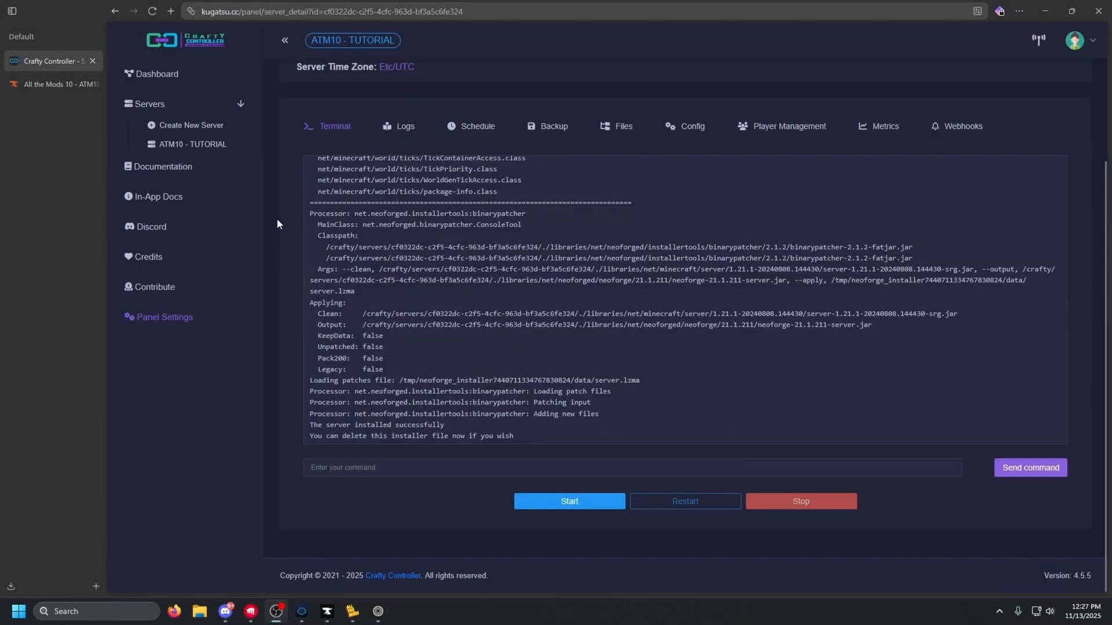
left_click_drag(515, 439, 308, 426)
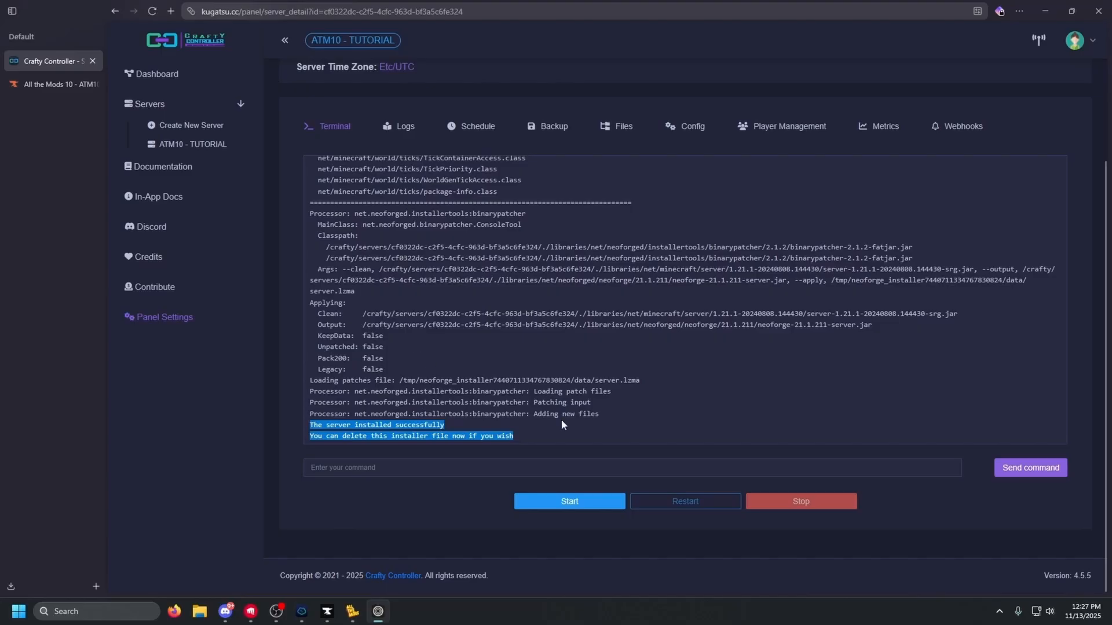
left_click(526, 441)
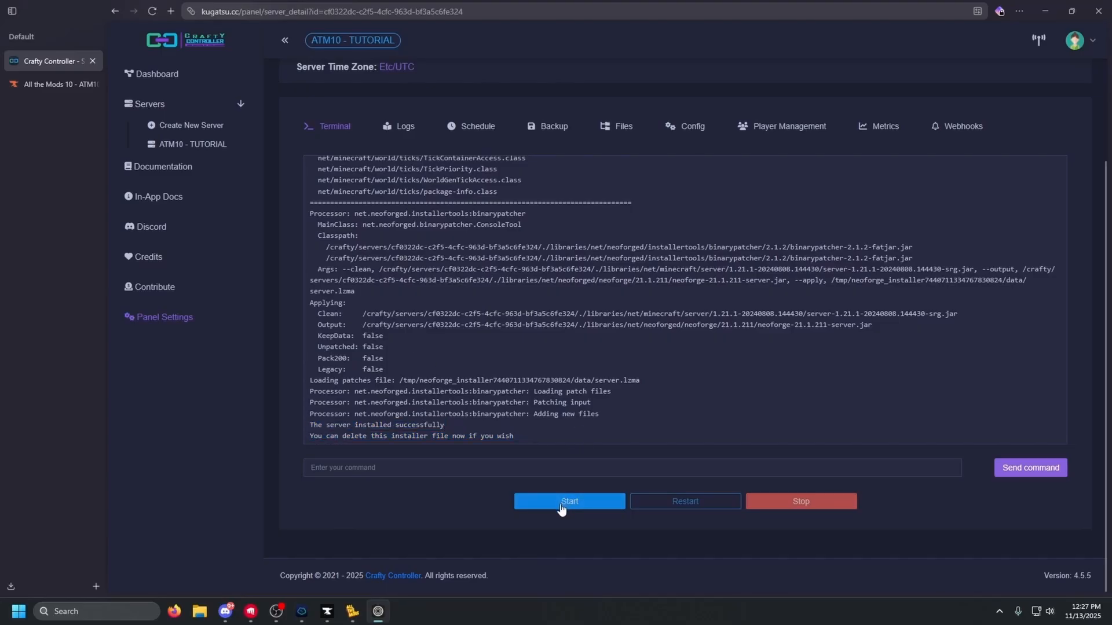
left_click(302, 611)
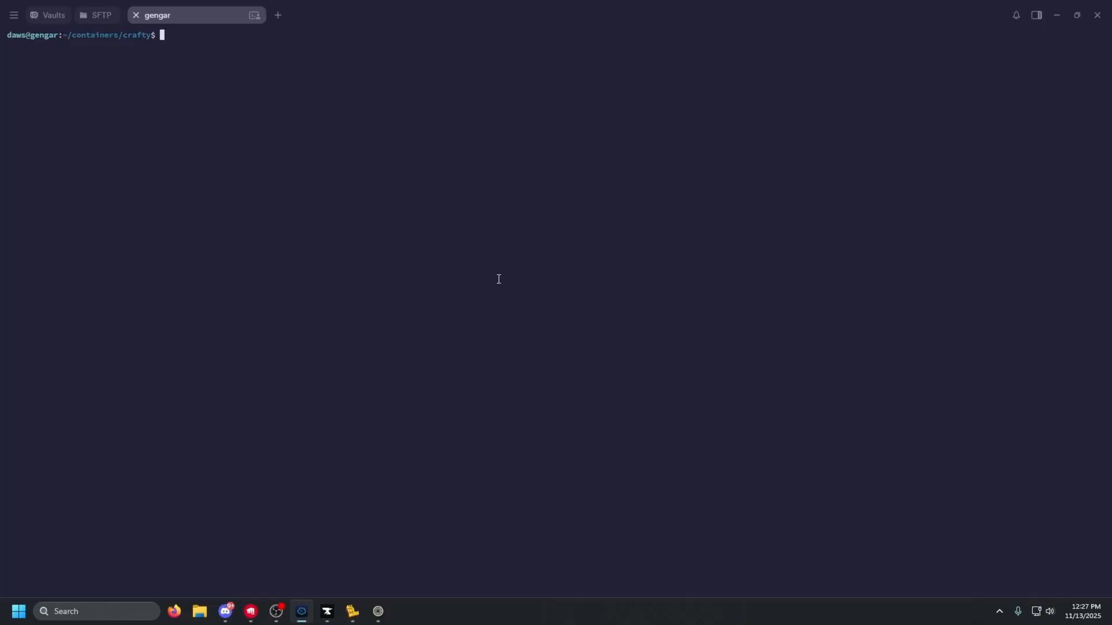
Navigate from ~/containers/crafty into docker/servers, listing each folder's contents
type("ls")
key("Return")
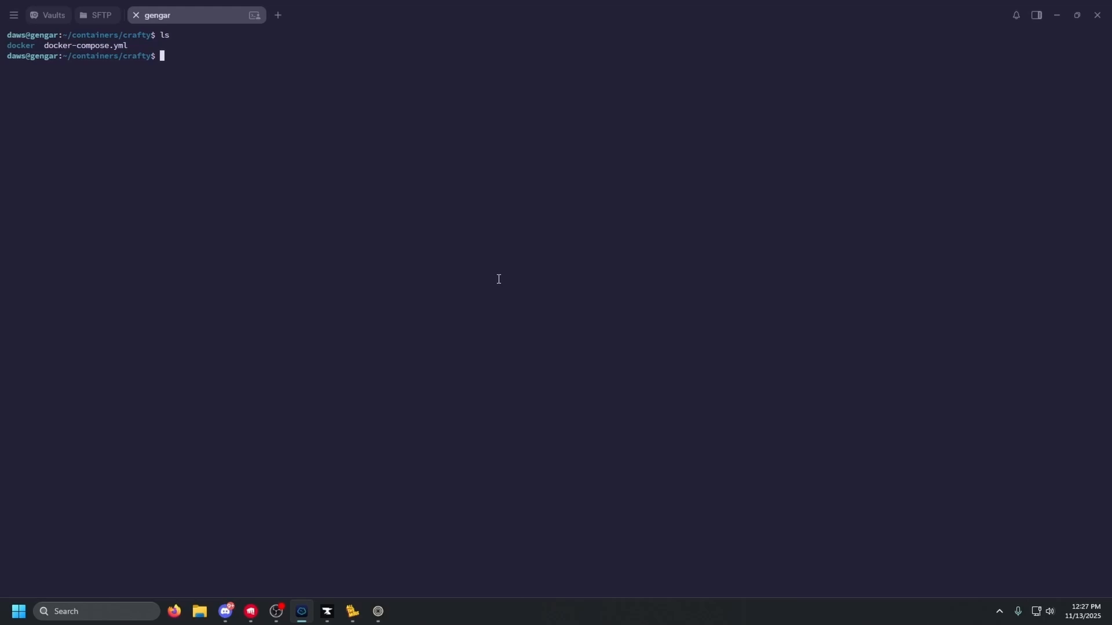
type("cd d")
key("Tab")
key("Return")
type("ls")
key("Return")
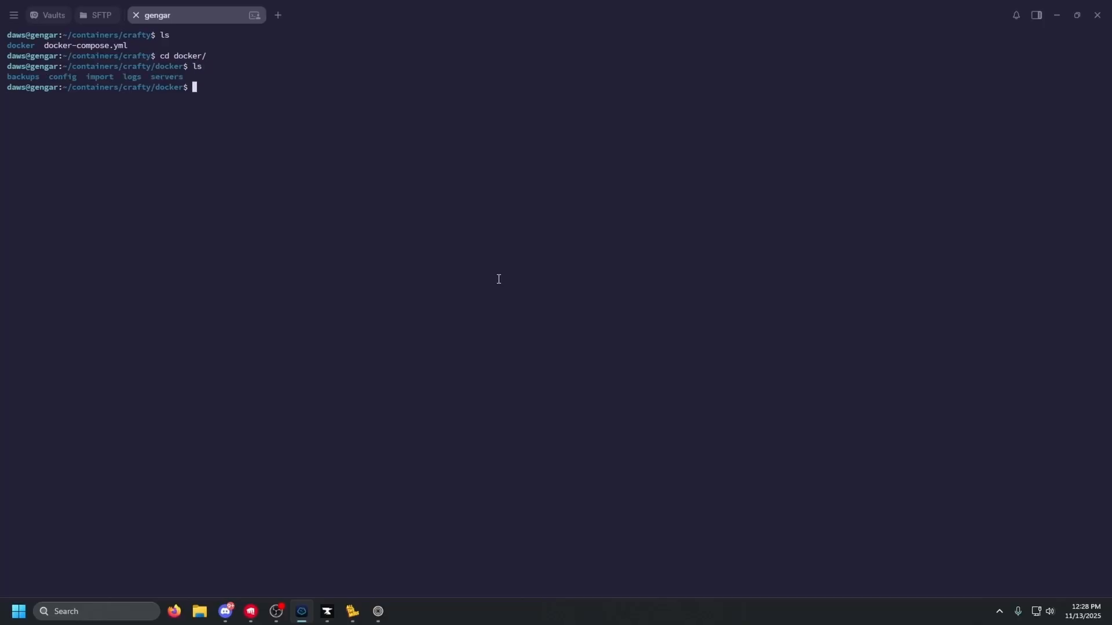
type("cd se")
key("Tab")
key("Return")
type("ls")
key("Return")
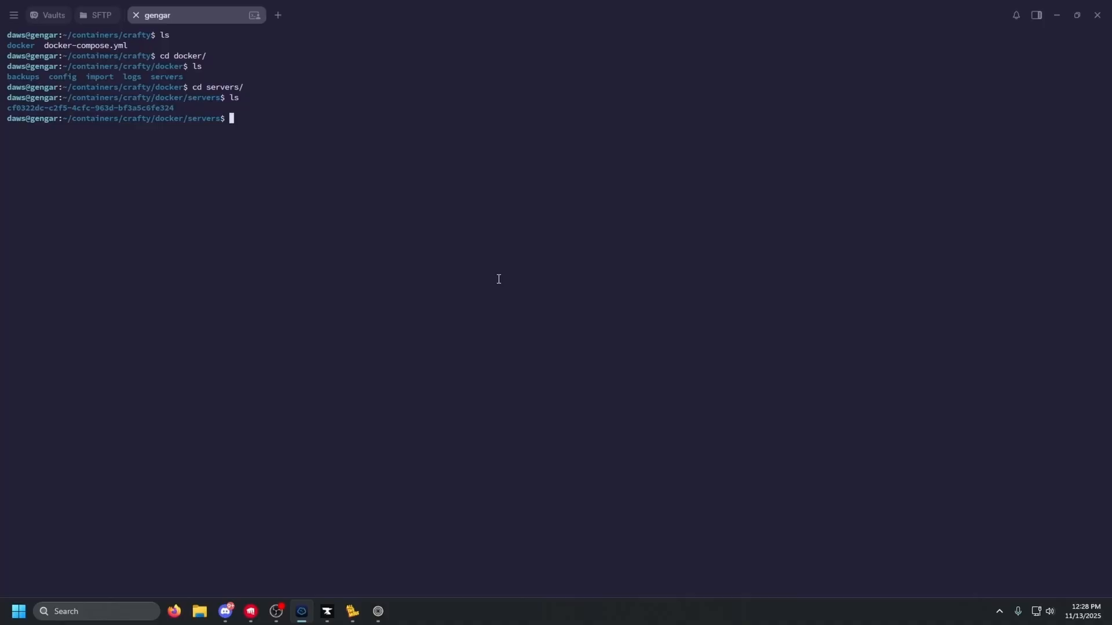
Enter the server's UUID folder and list its files with ls -alh
type("cd c")
key("Tab")
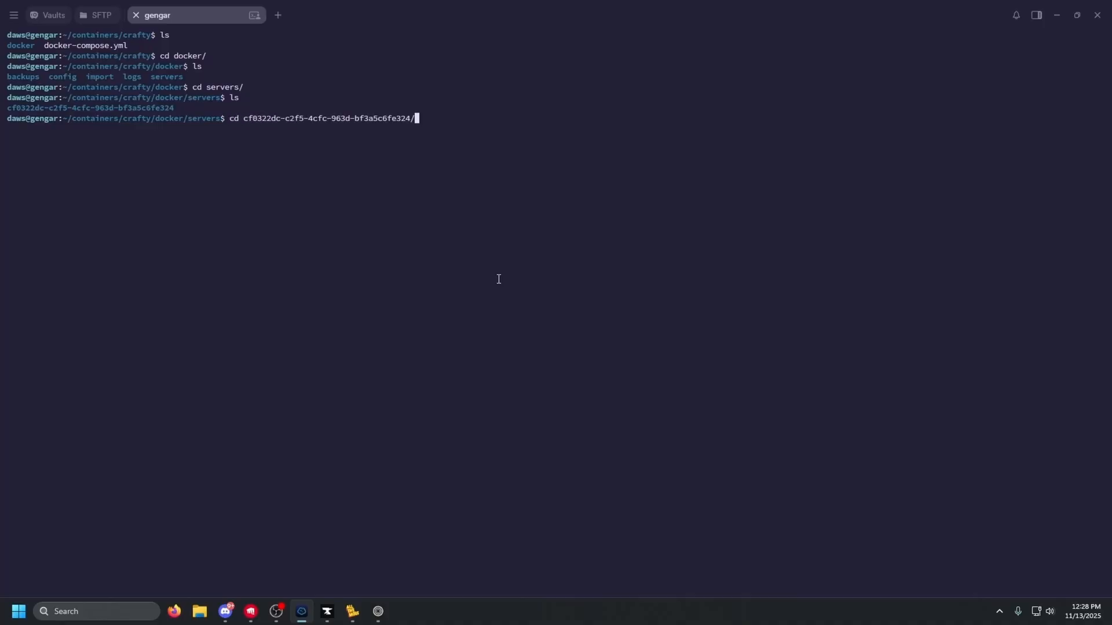
key("Return")
type("ls -alh")
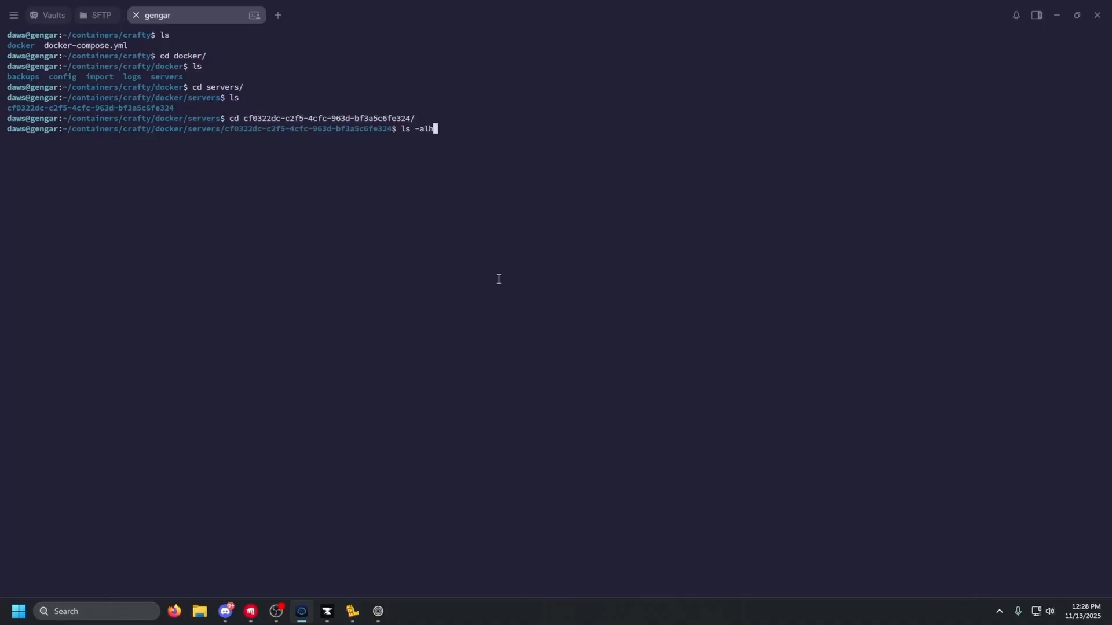
key("Return")
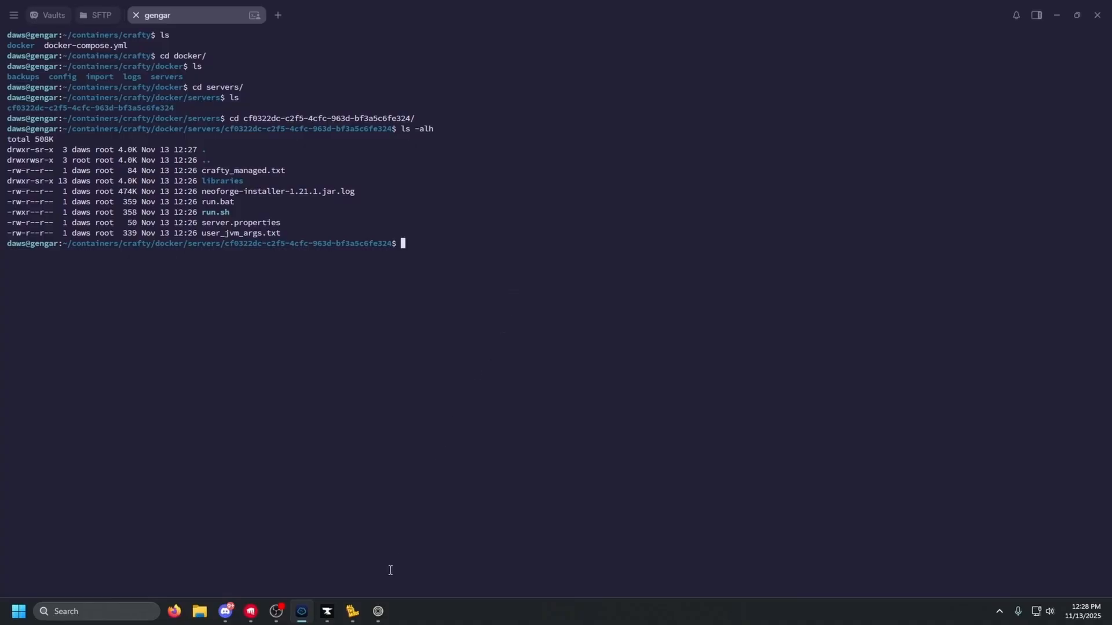
left_click(352, 612)
Open the All the Mods 10 modpack details in the CurseForge launcher
left_click(327, 611)
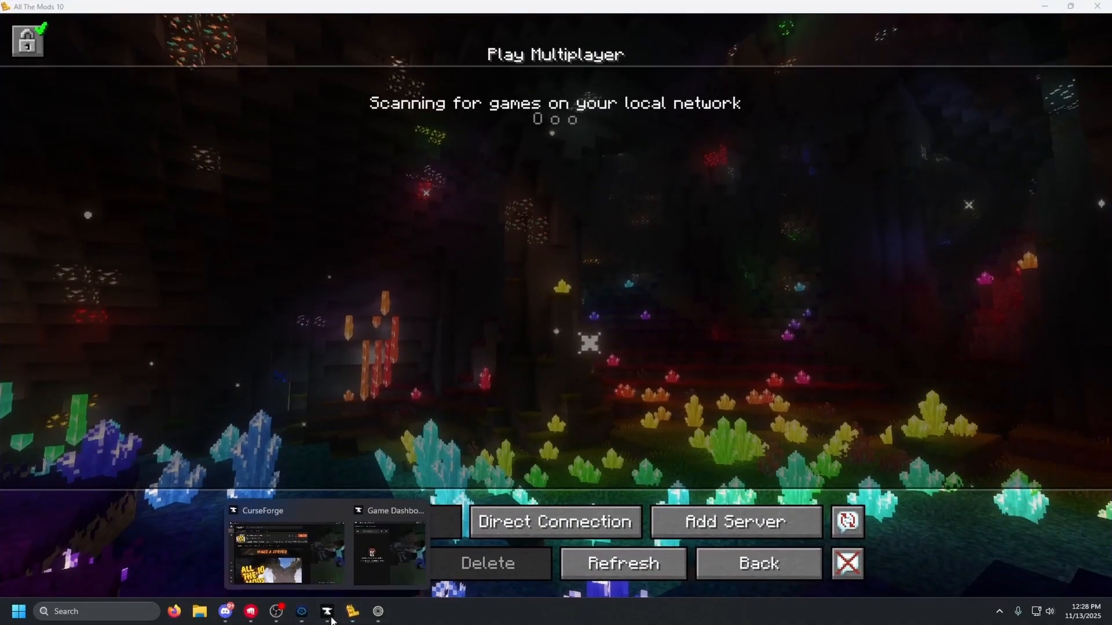
left_click(290, 553)
left_click(195, 125)
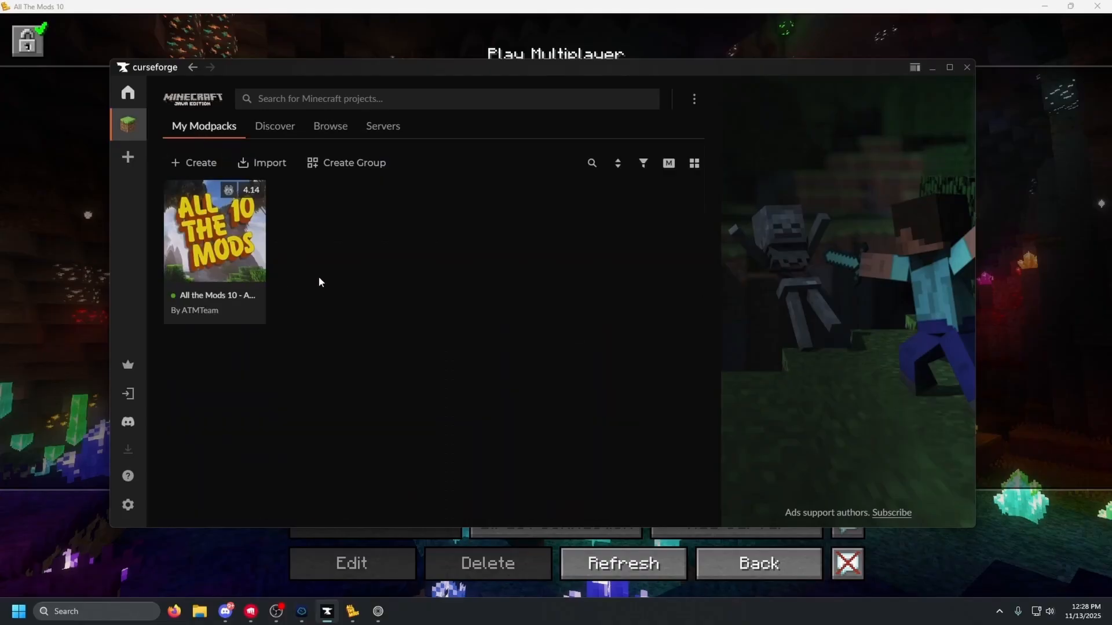
left_click_drag(437, 72, 467, 60)
mouse_move(245, 209)
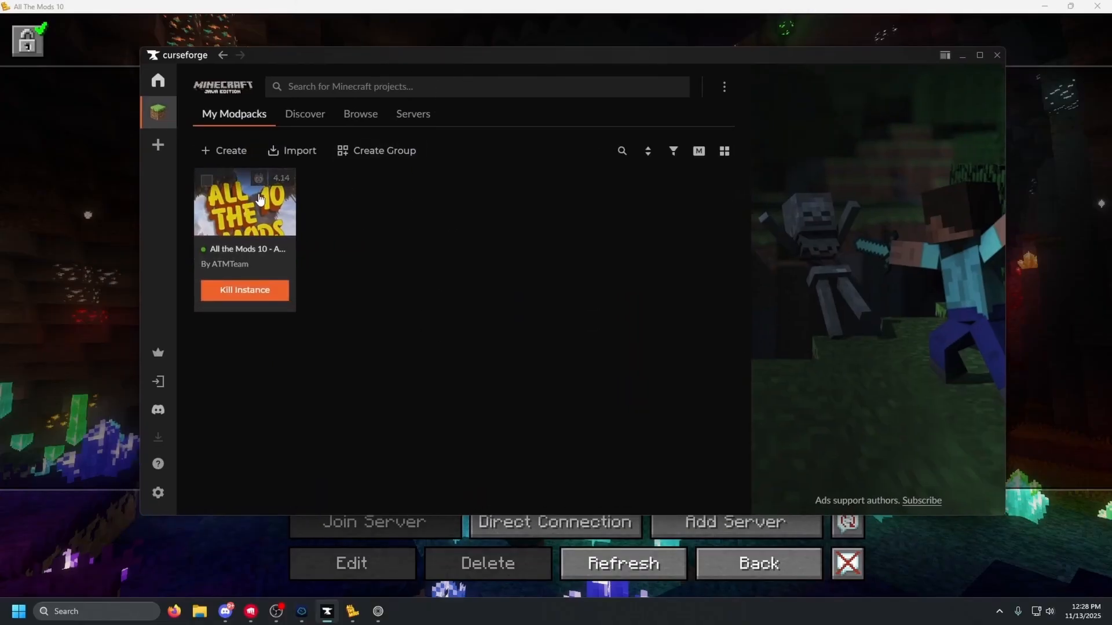
left_click(244, 209)
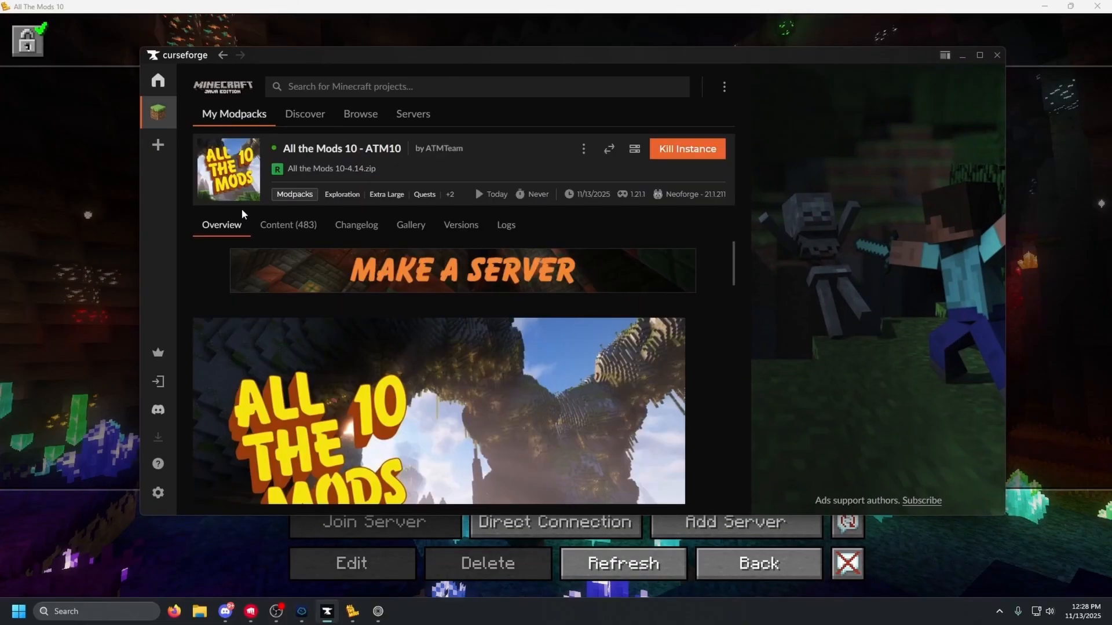
Download the server pack as ServerFiles-4.14.zip to the Desktop and view it in File Explorer
left_click(636, 154)
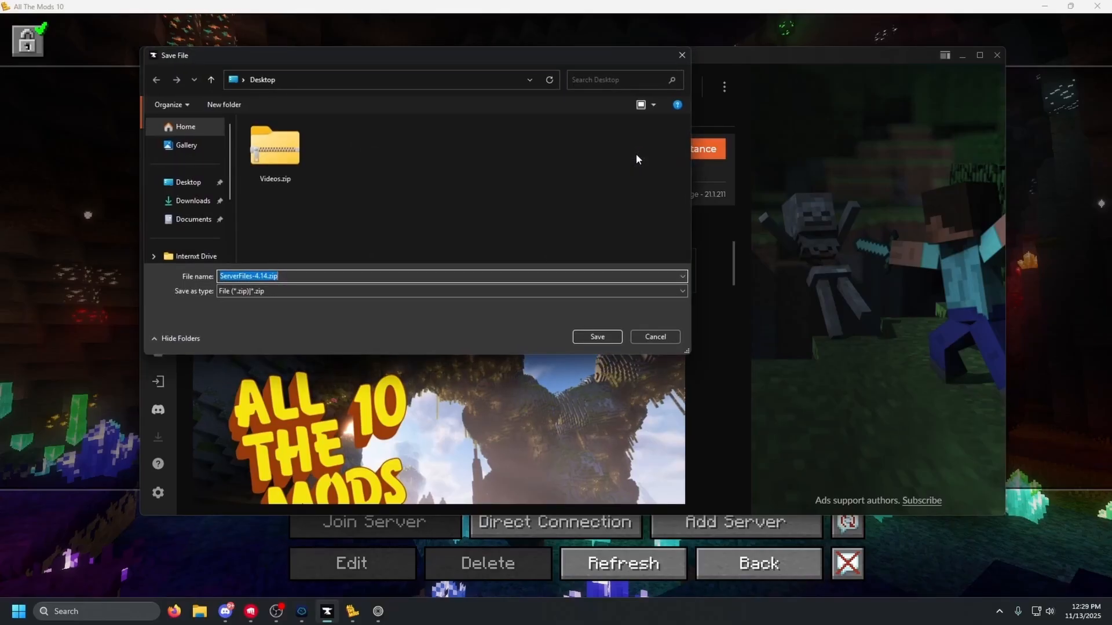
left_click(187, 182)
left_click(597, 336)
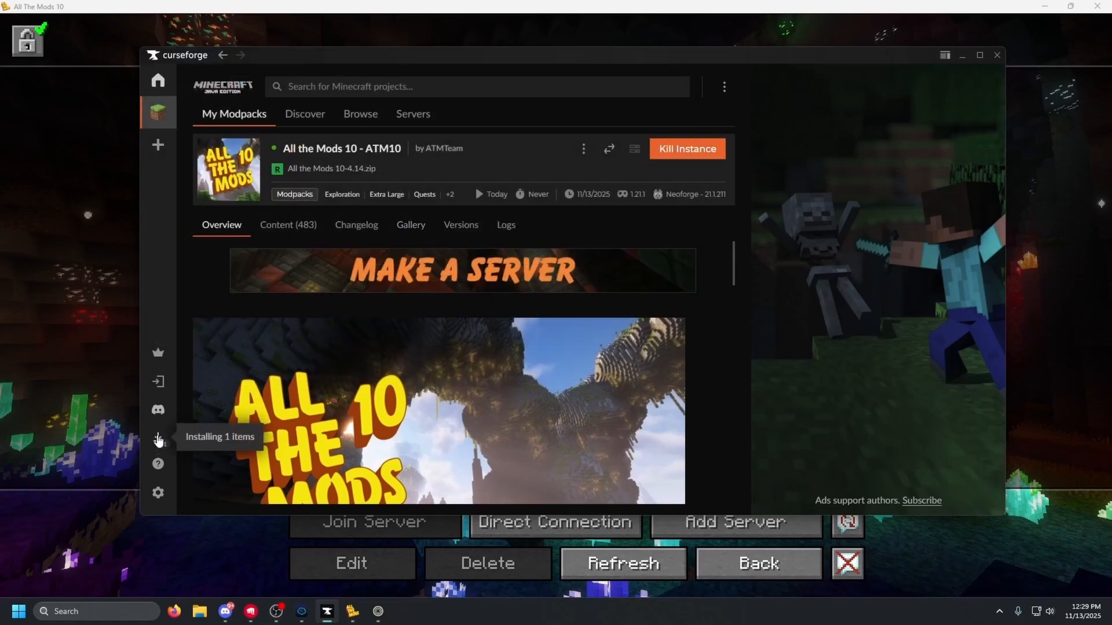
left_click(158, 442)
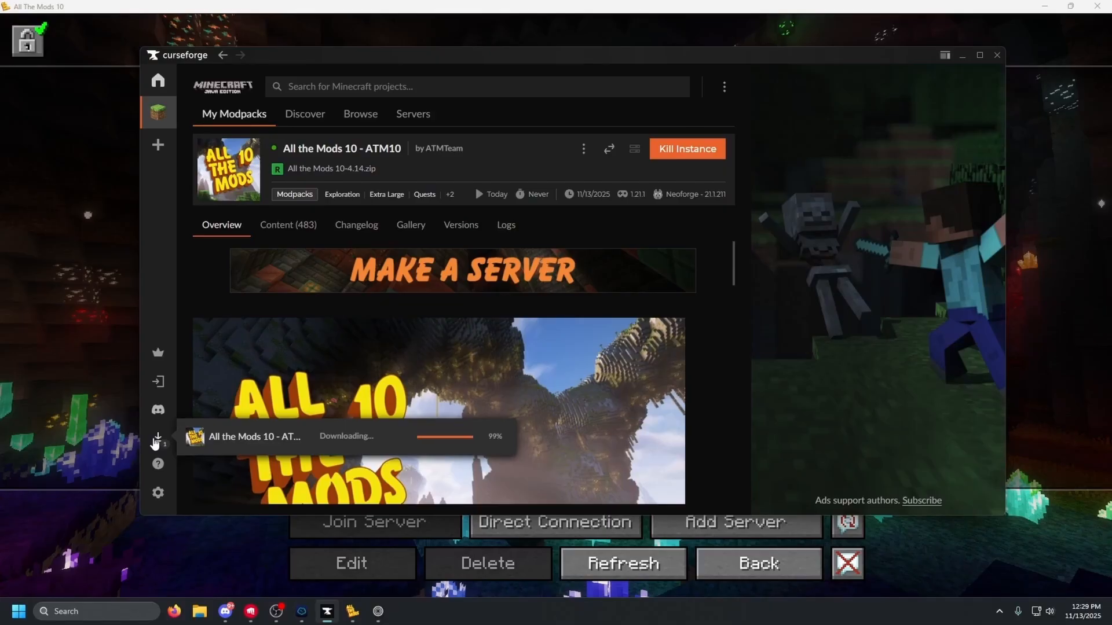
left_click(197, 613)
left_click(204, 239)
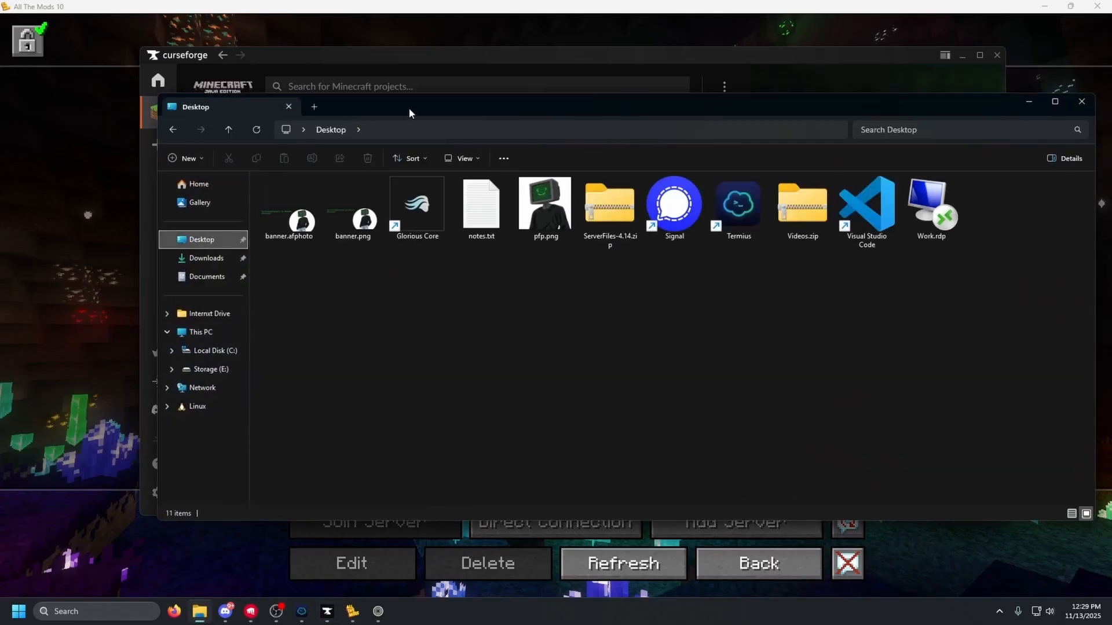
Extract ServerFiles-4.14.zip with 7-Zip into a ServerFiles-4.14 folder and open it
left_click_drag(408, 108, 380, 106)
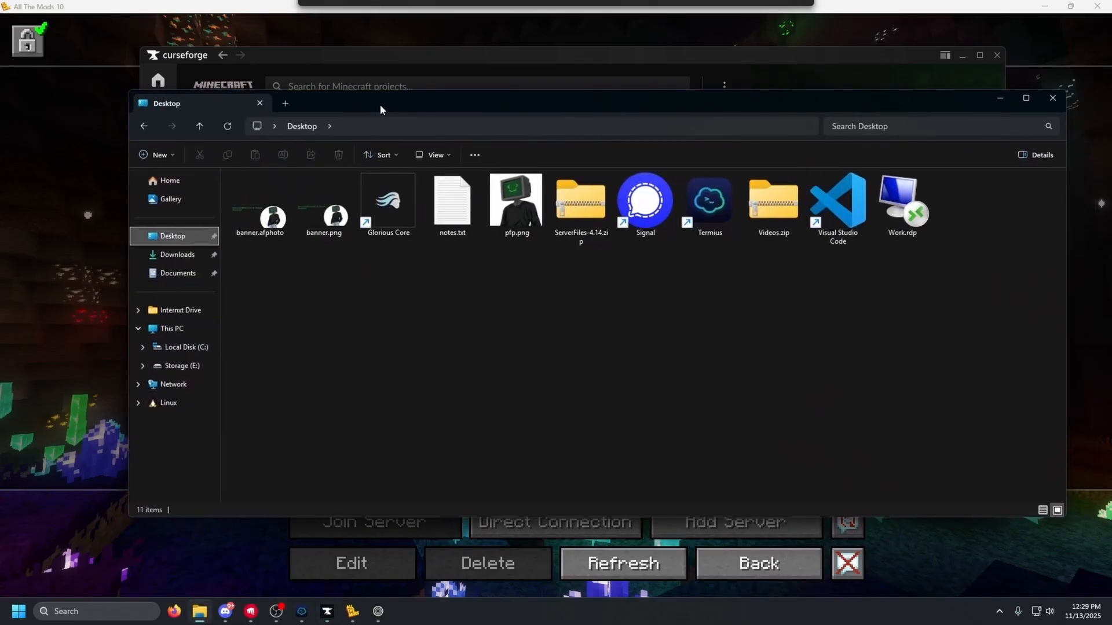
left_click(564, 202)
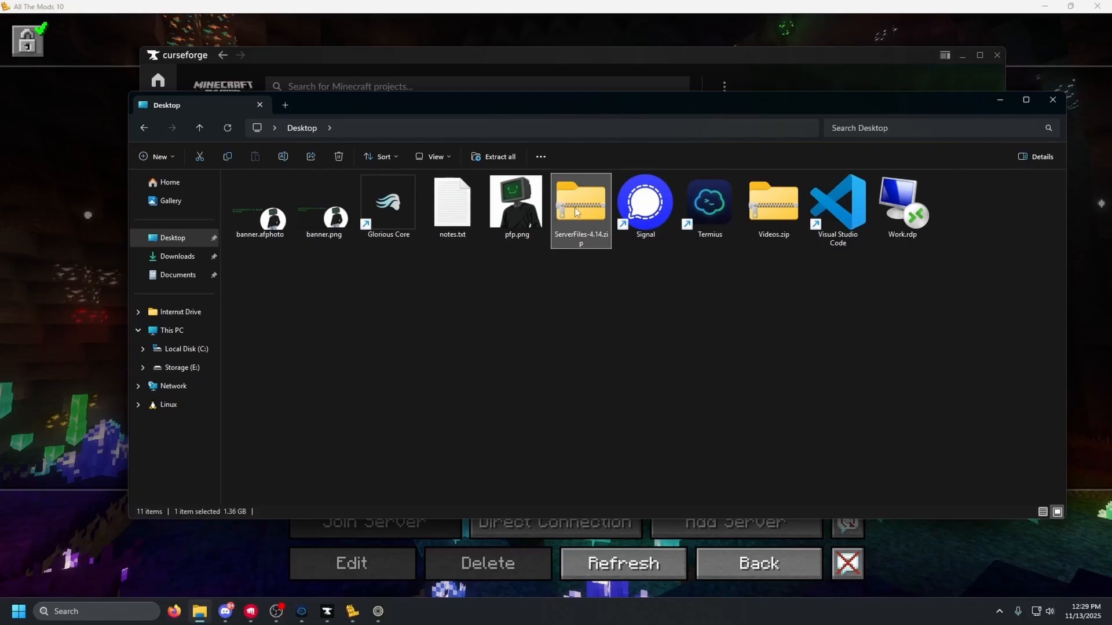
right_click(574, 208)
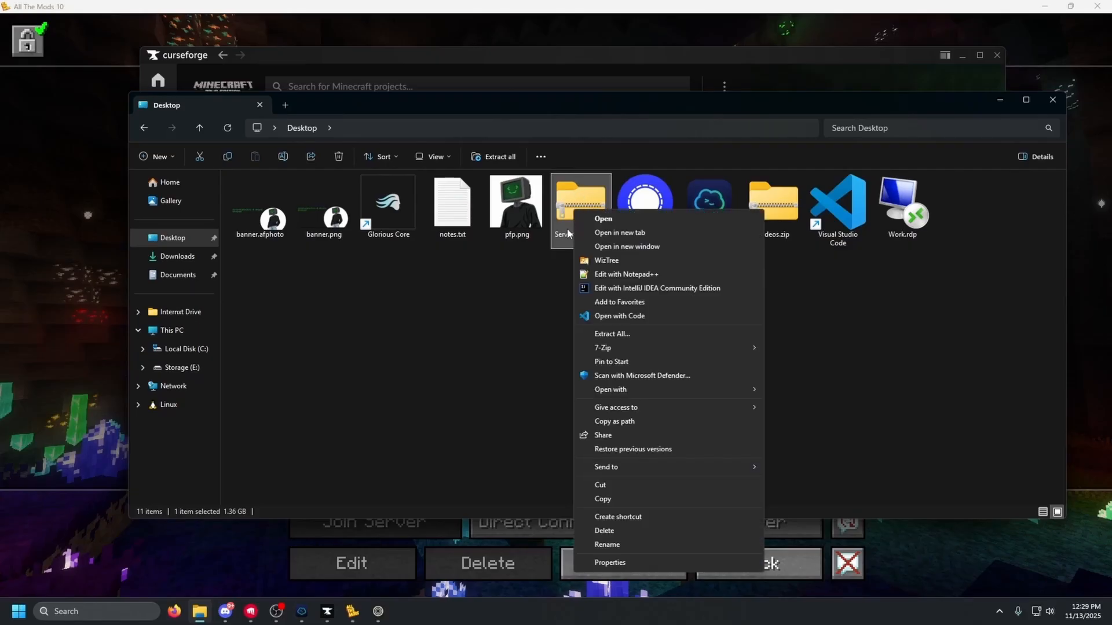
mouse_move(615, 346)
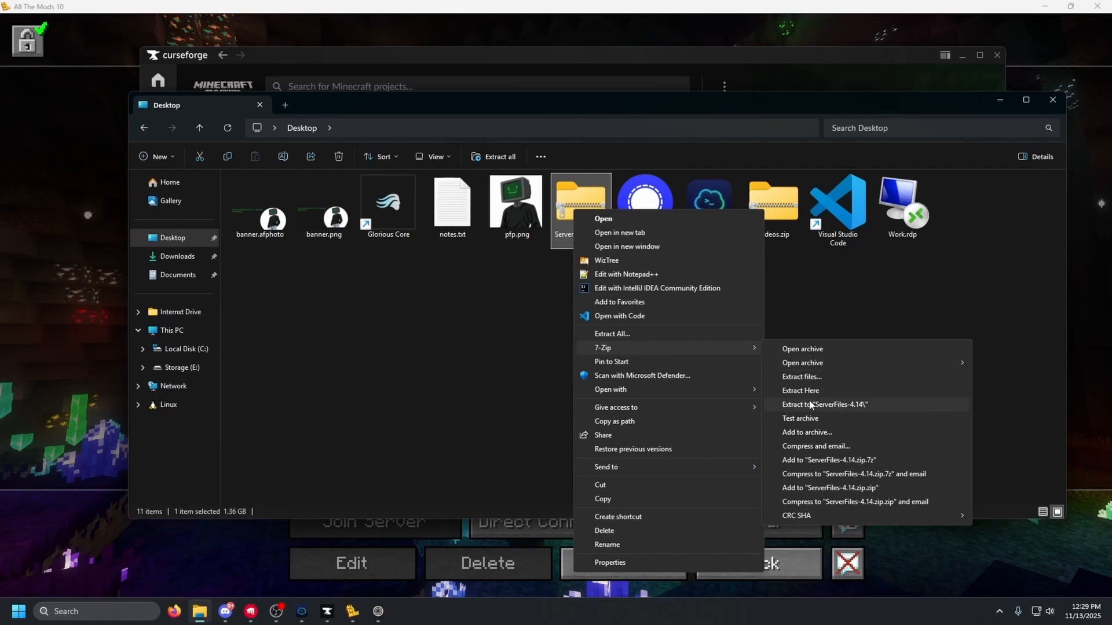
mouse_move(630, 348)
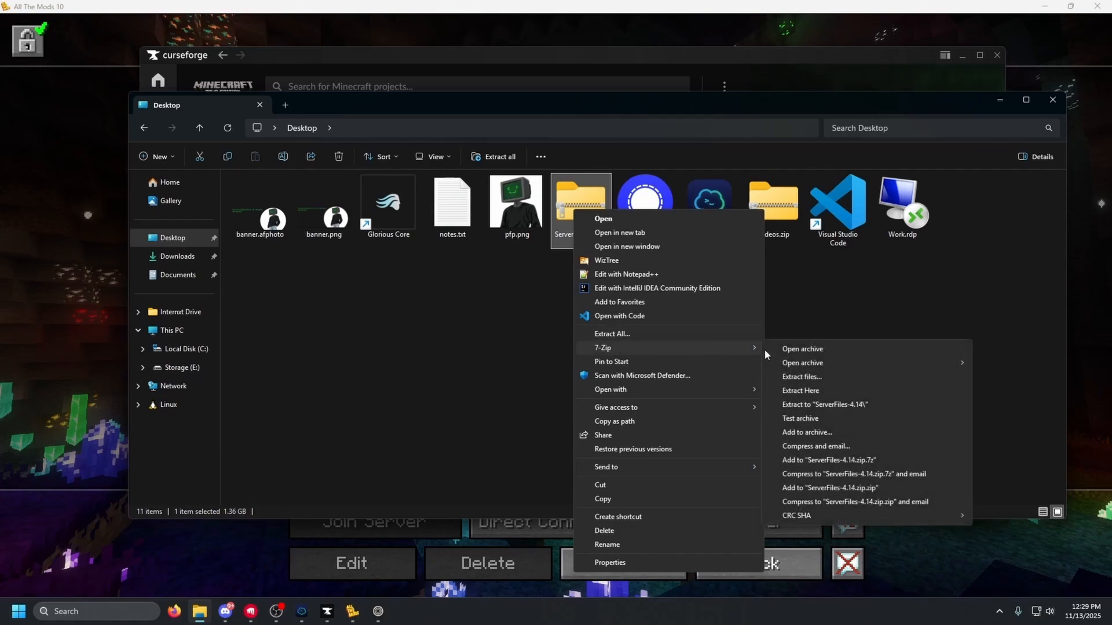
left_click(818, 405)
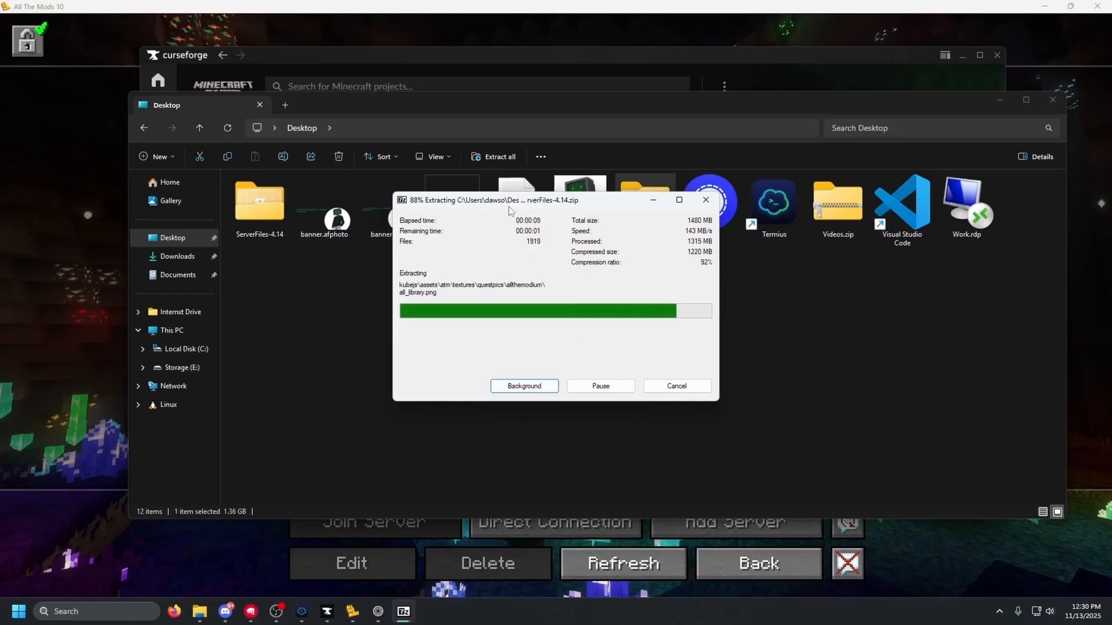
left_click_drag(514, 205, 721, 154)
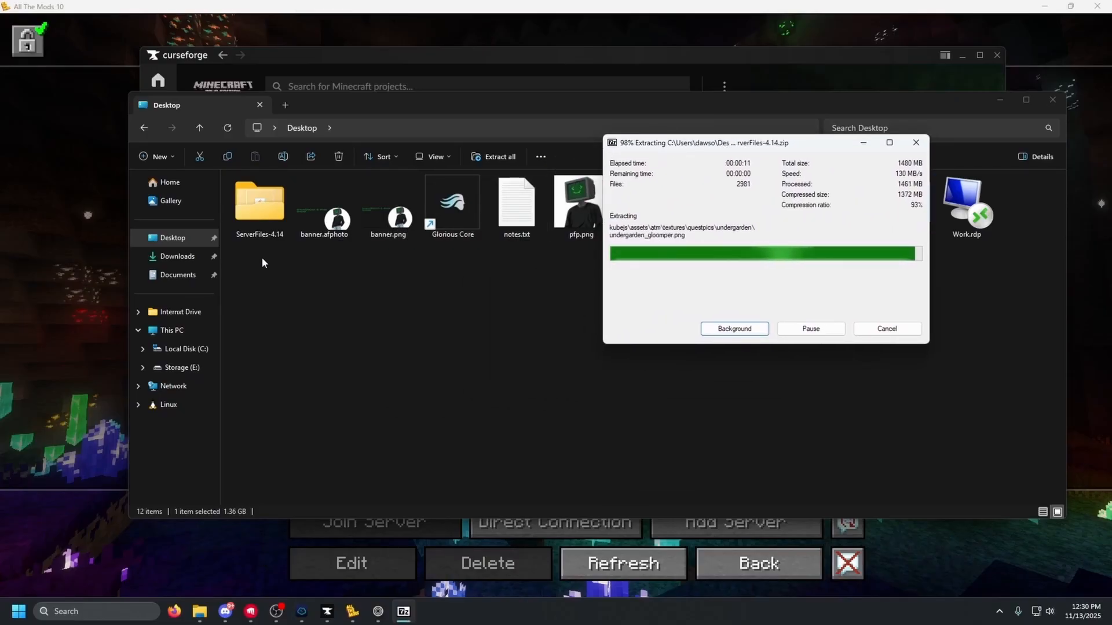
double_click(259, 225)
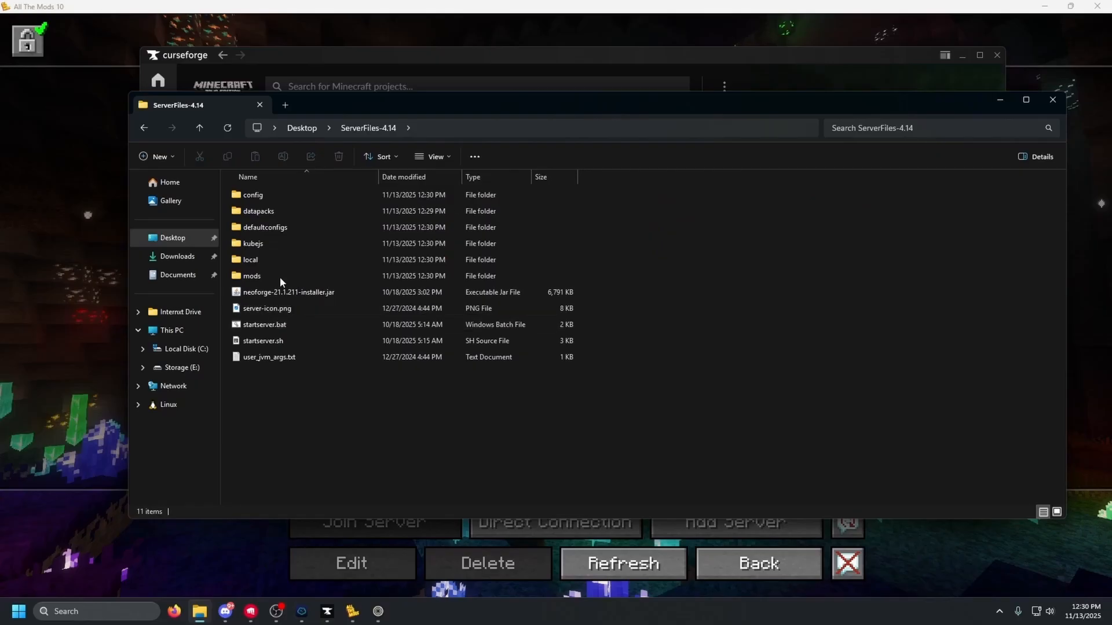
left_click_drag(342, 406, 307, 191)
left_click(315, 431)
In Termius SFTP, browse the server to containers/crafty/docker/servers and the Crafty server's folder
left_click_drag(354, 104, 351, 169)
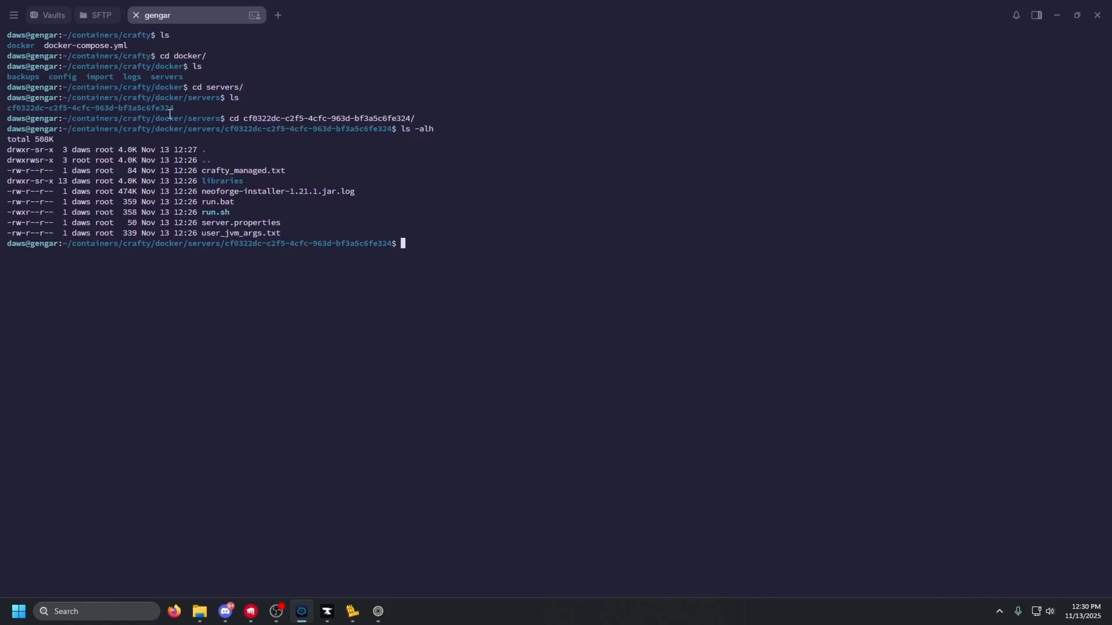
left_click(99, 19)
left_click(1082, 45)
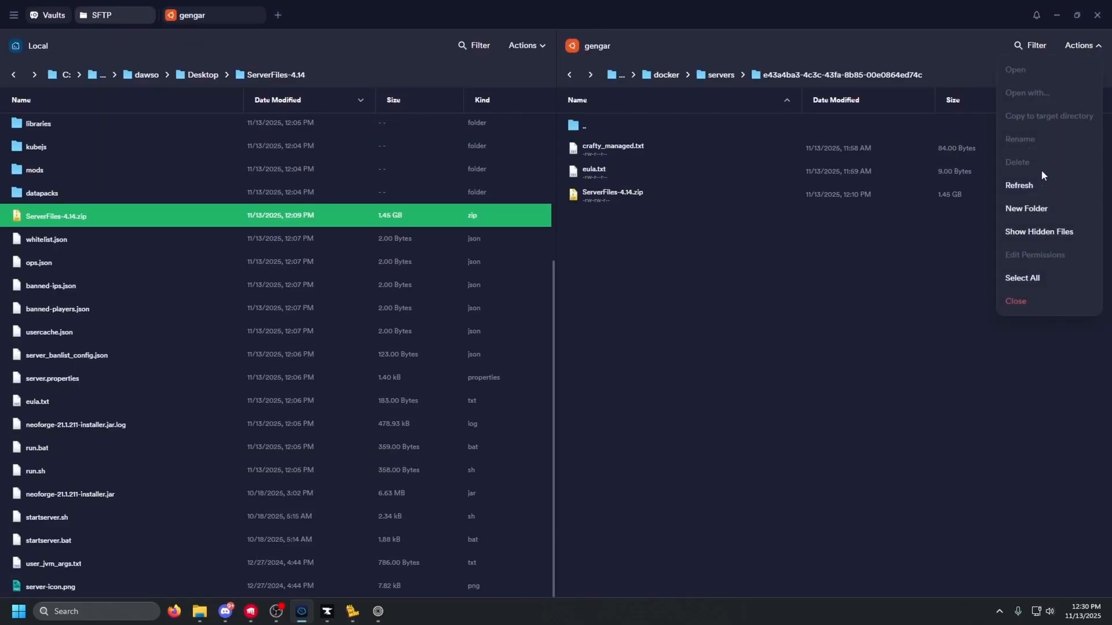
left_click(1030, 187)
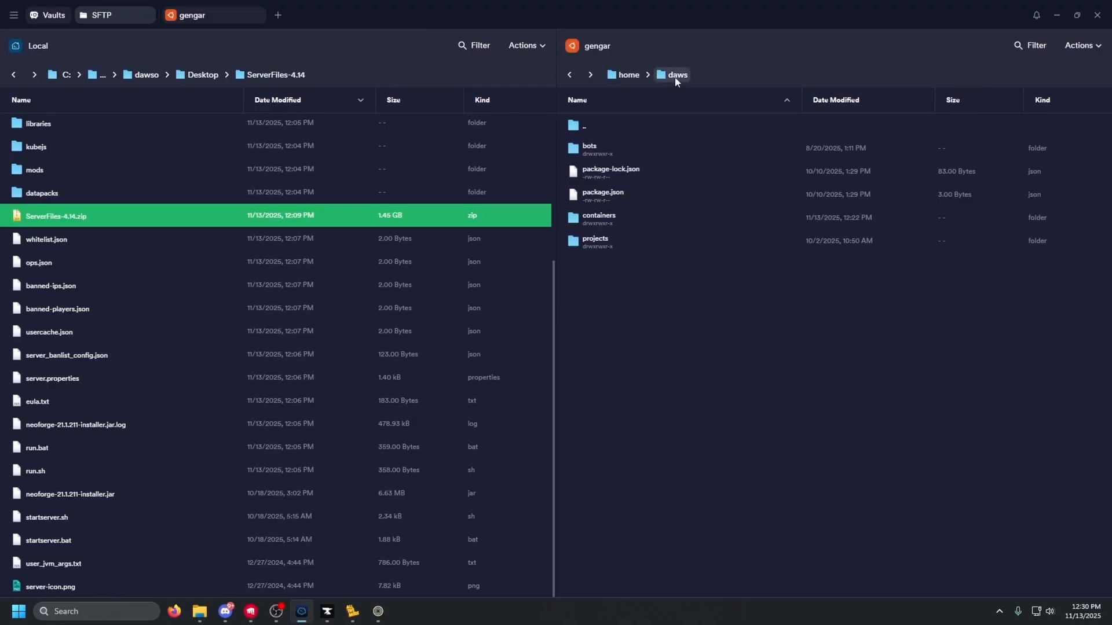
double_click(622, 215)
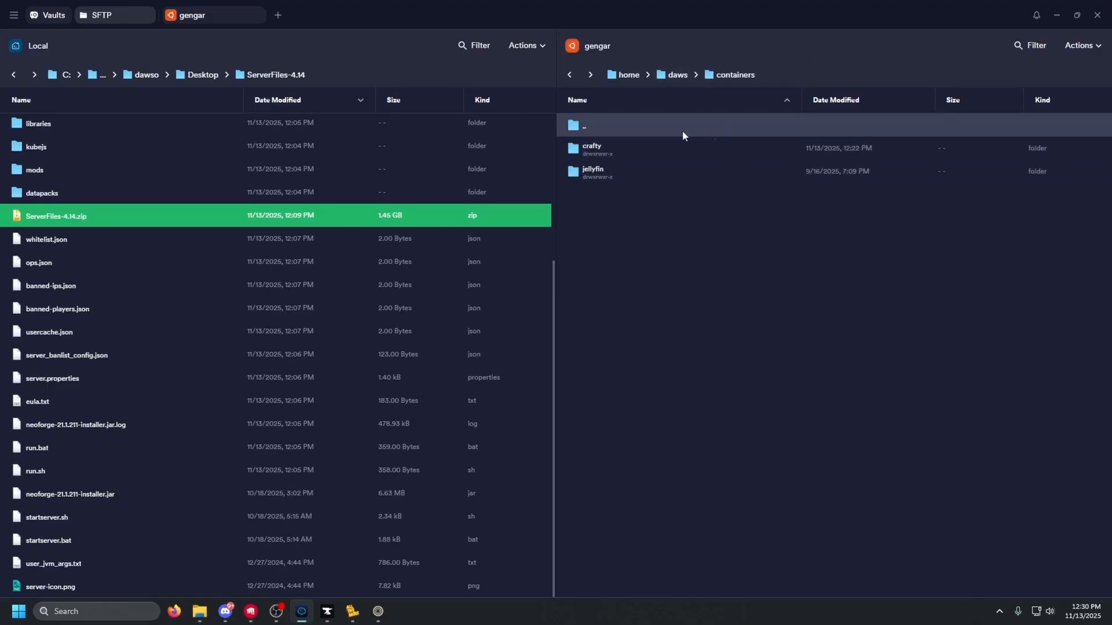
double_click(619, 146)
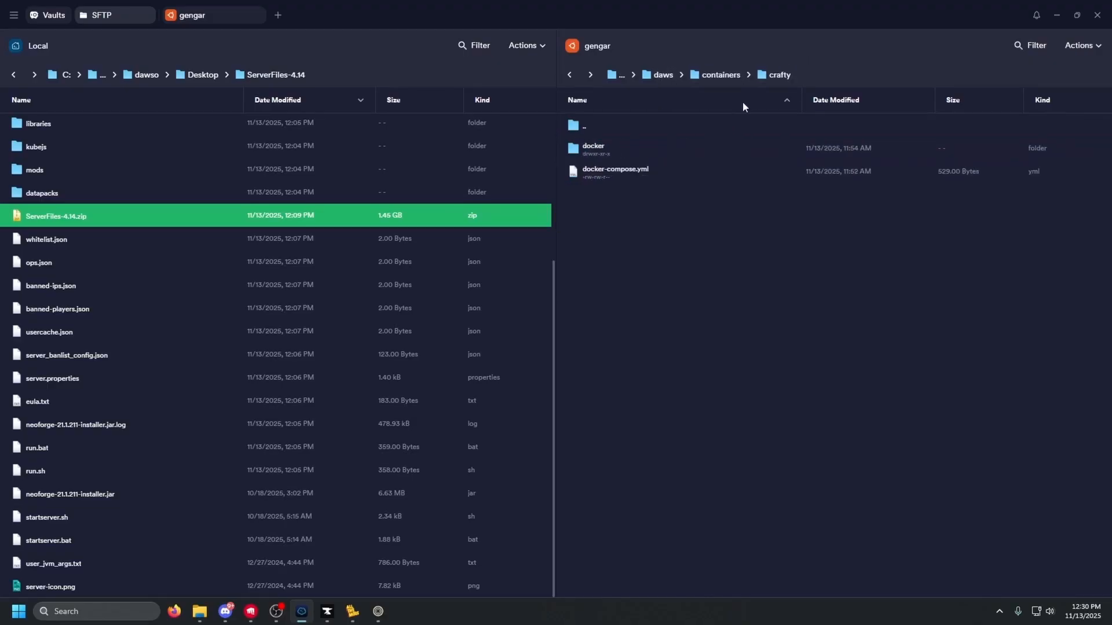
double_click(602, 152)
double_click(616, 238)
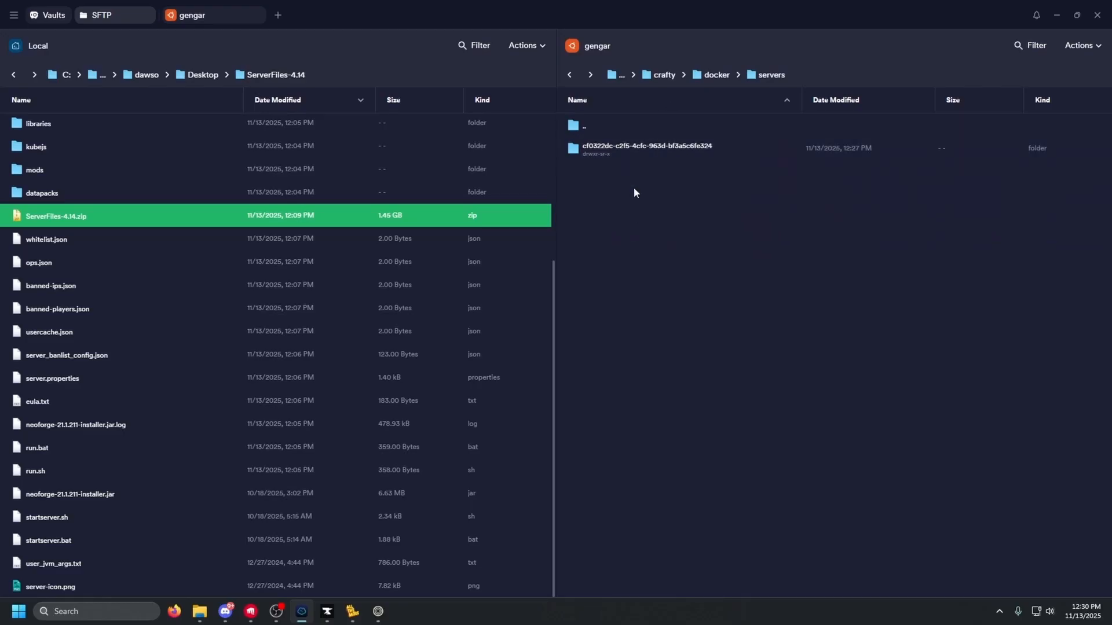
double_click(607, 148)
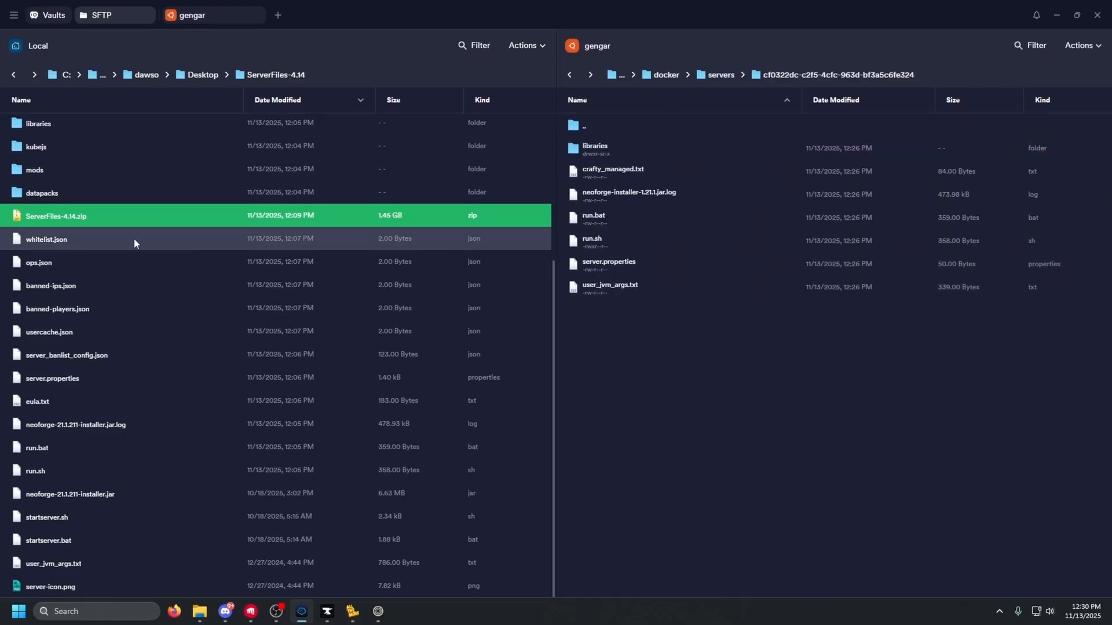
Point the local pane at the Desktop's ServerFiles-4.14 folder
left_click(145, 74)
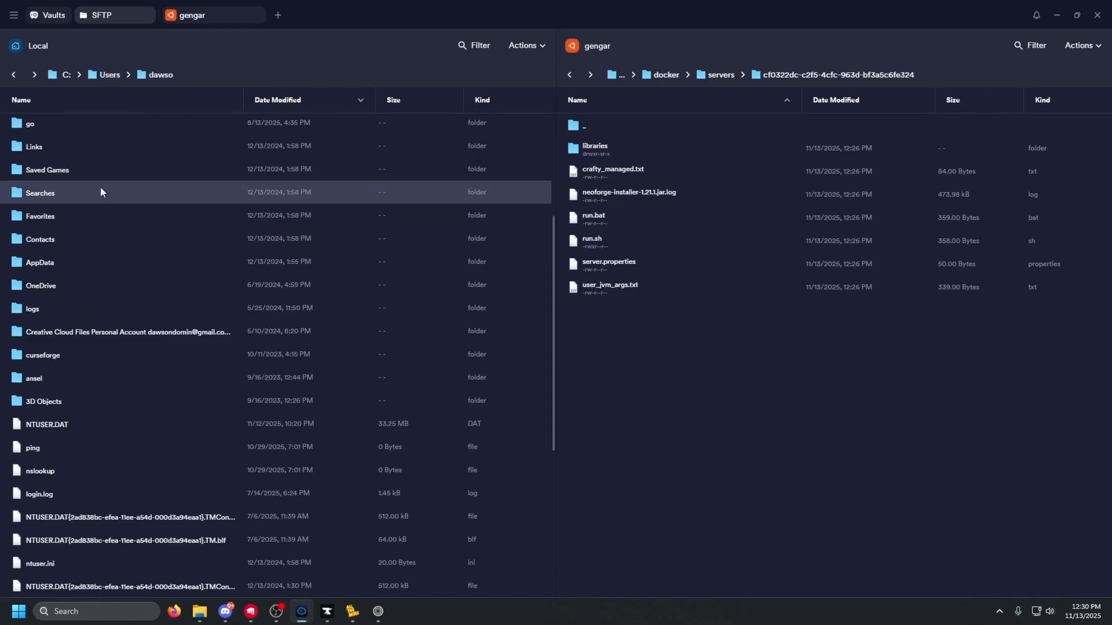
scroll(149, 419, "down", 3)
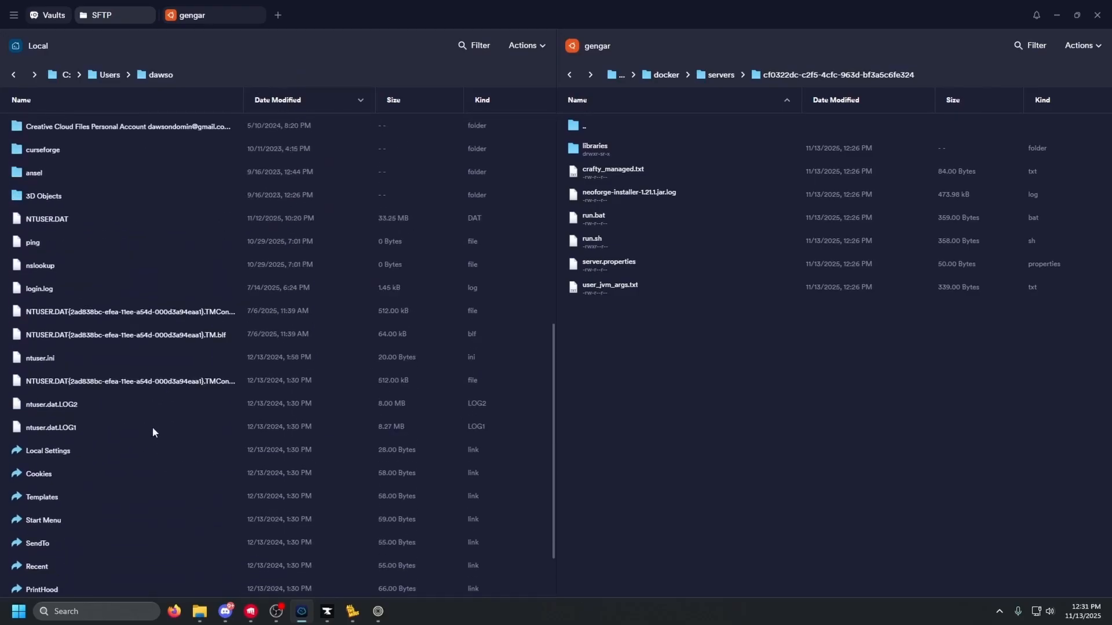
scroll(152, 426, "up", 8)
double_click(63, 149)
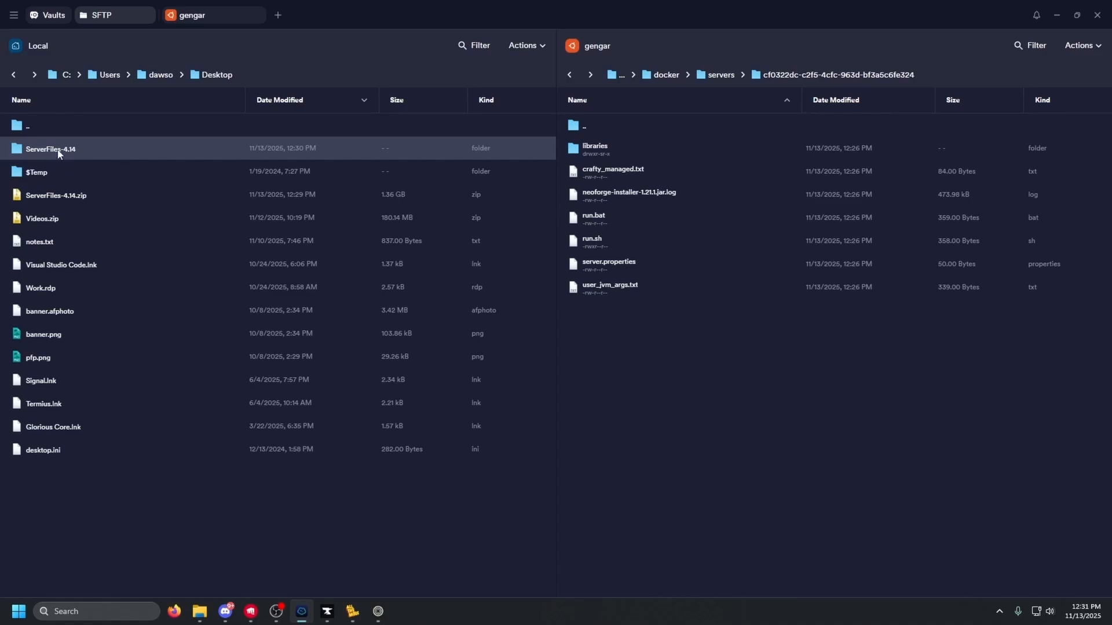
double_click(58, 152)
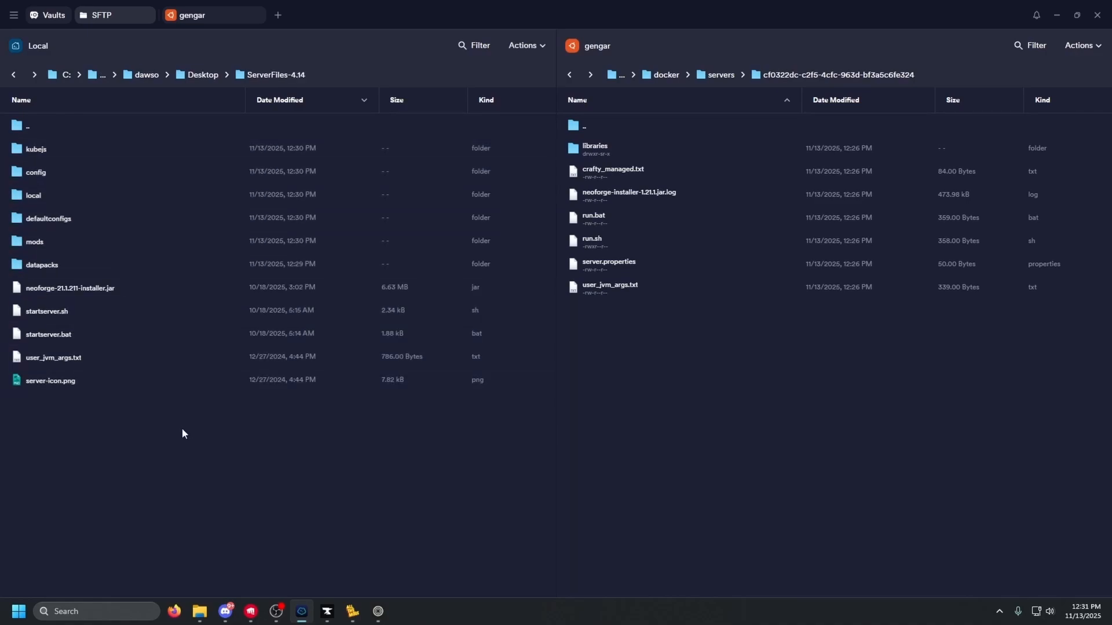
Run startserver.bat from the ServerFiles-4.14 folder to install and start the server
left_click(199, 611)
left_click_drag(332, 94, 393, 95)
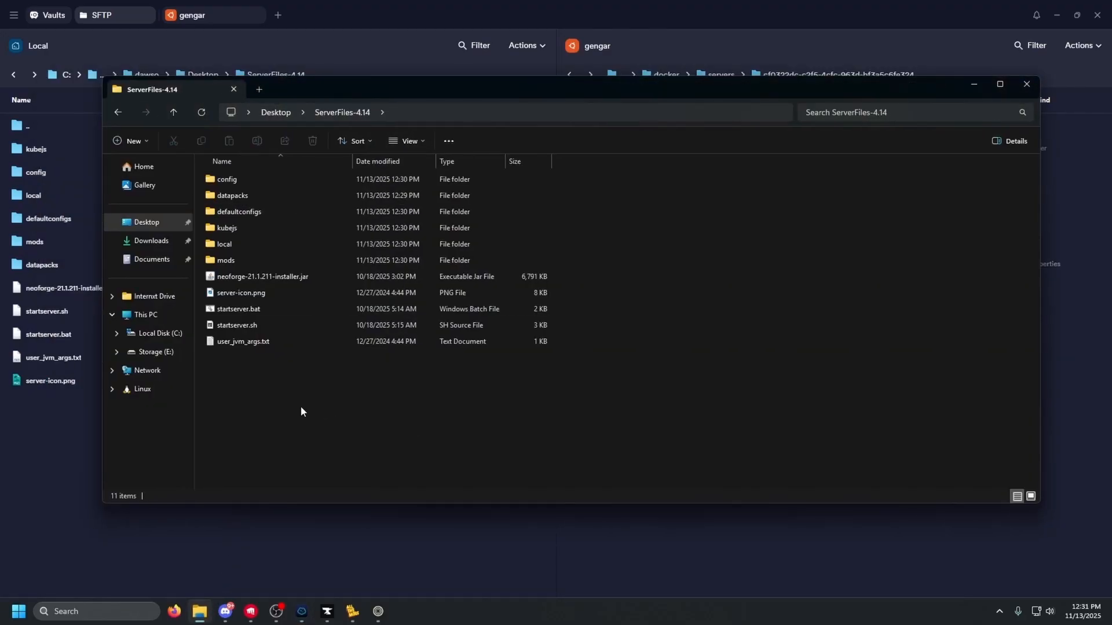
double_click(244, 311)
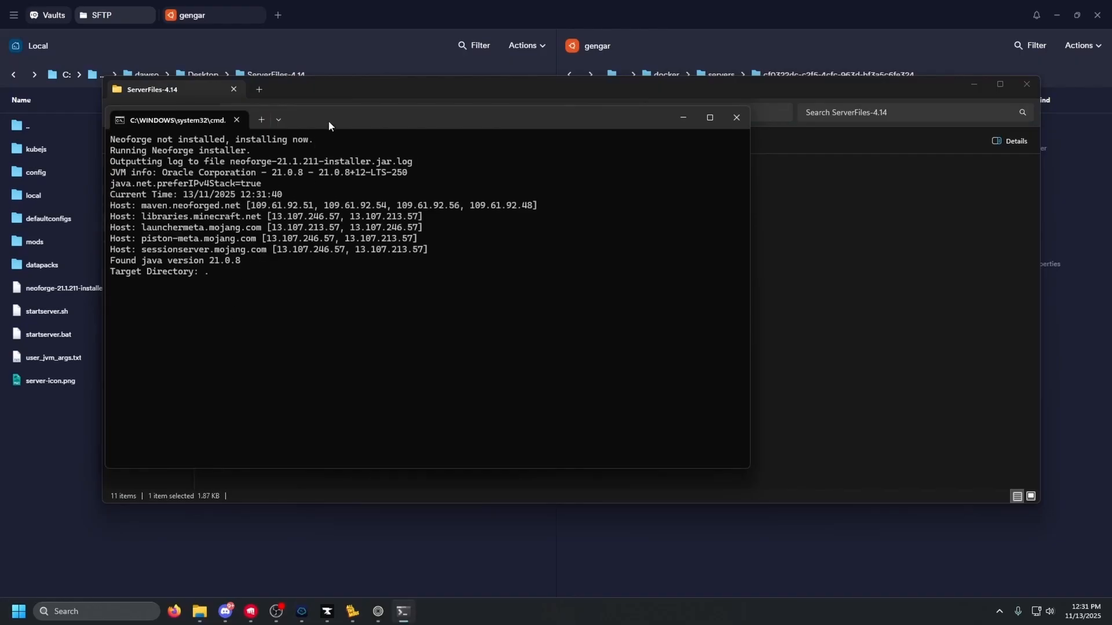
left_click_drag(328, 121, 595, 69)
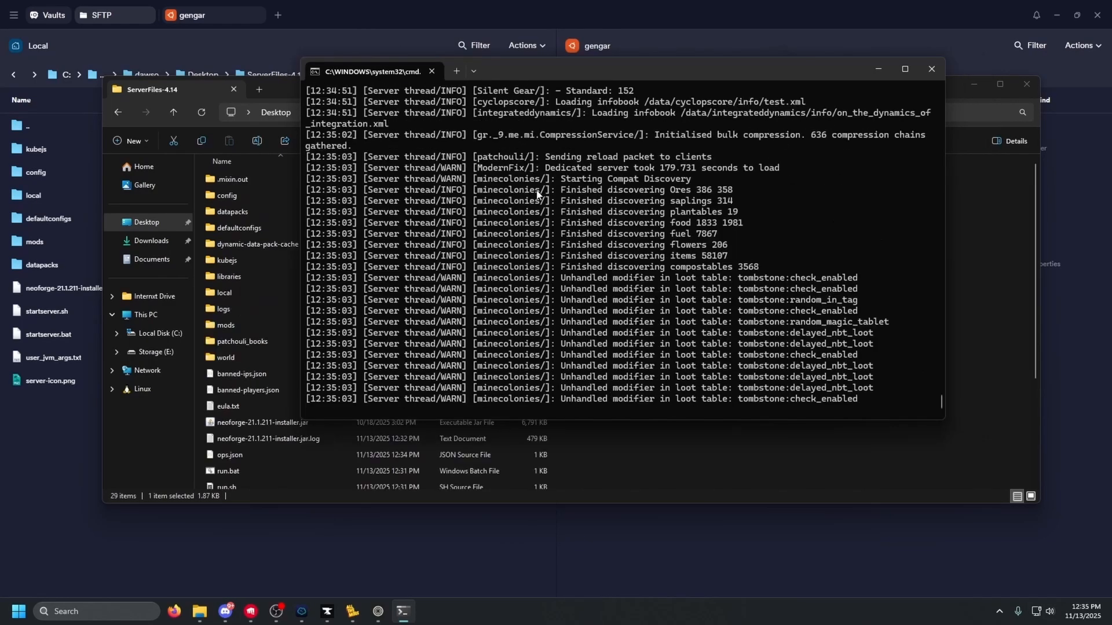
Shut the server down with 'stop', then end the batch job with Ctrl+C and 'y'
type("stop")
key("Return")
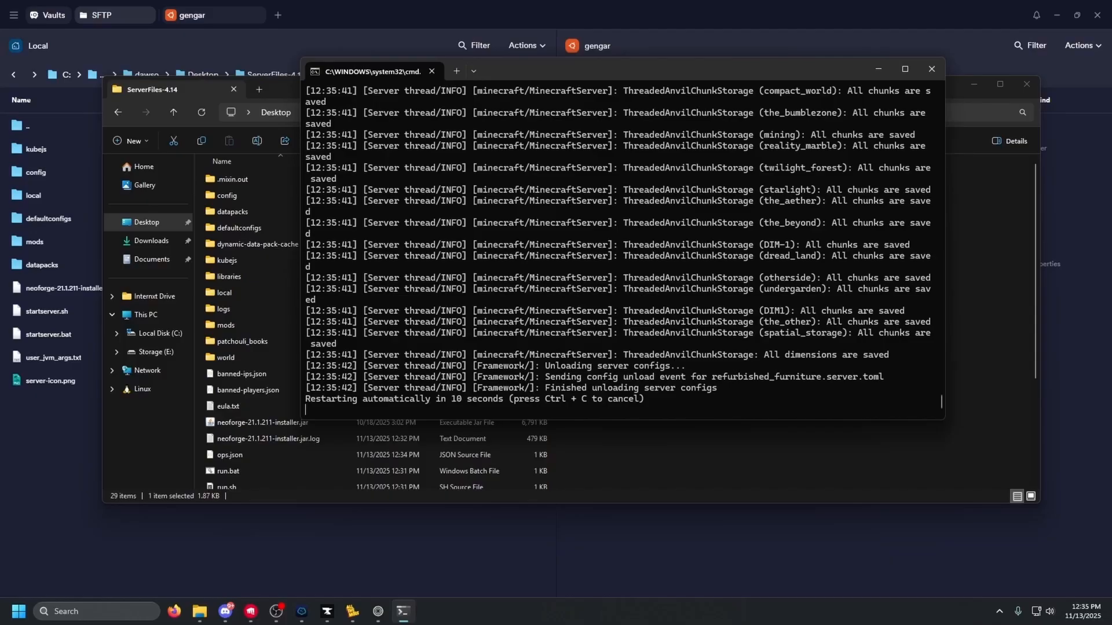
key("ctrl+c")
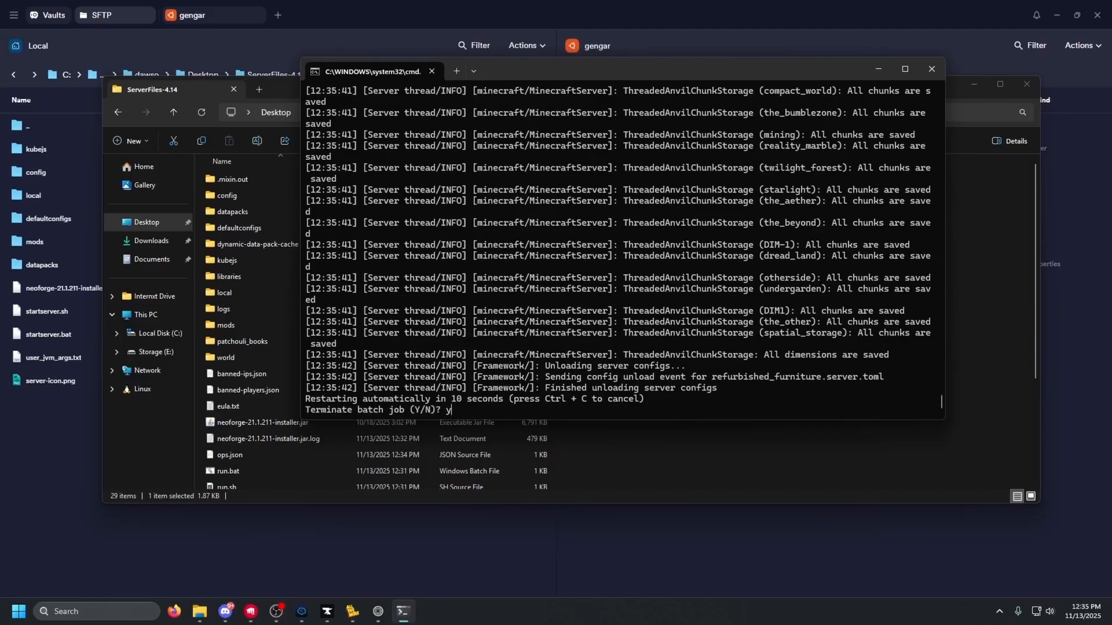
type("y")
key("Return")
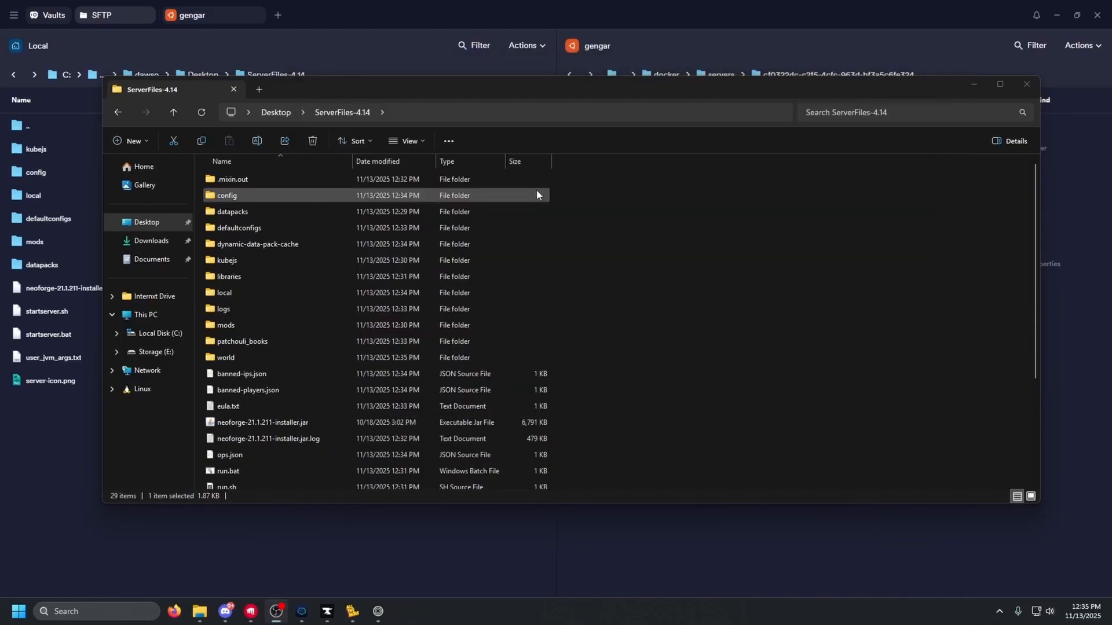
Pack all 30 items of ServerFiles-4.14 into ServerFiles-4.14.zip with 7-Zip, then return to Termius
scroll(490, 284, "down", 3)
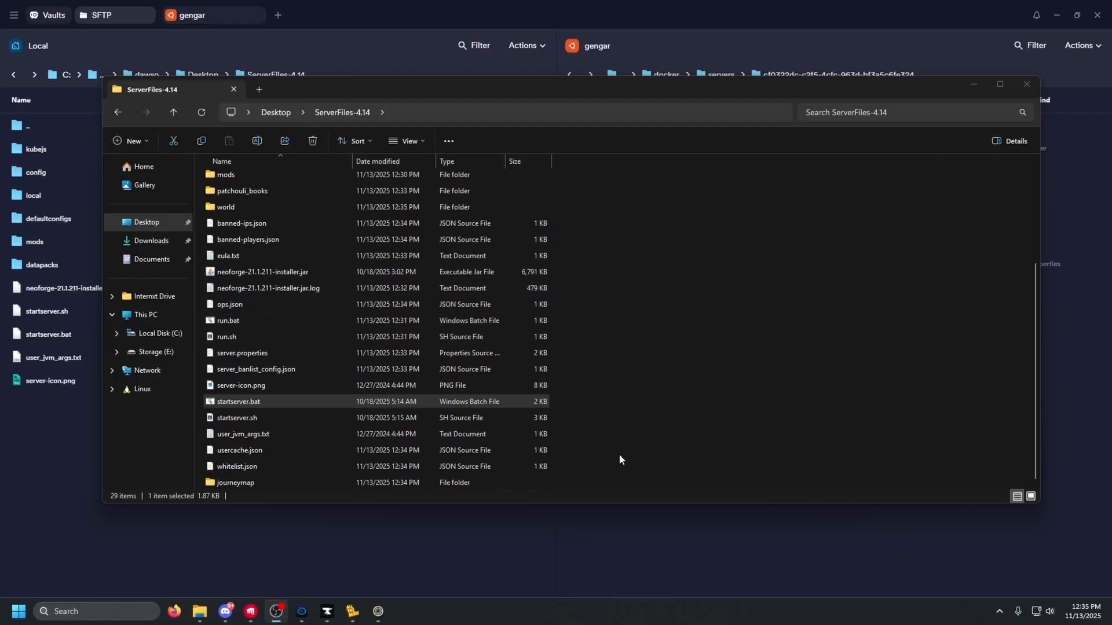
scroll(616, 445, "up", 3)
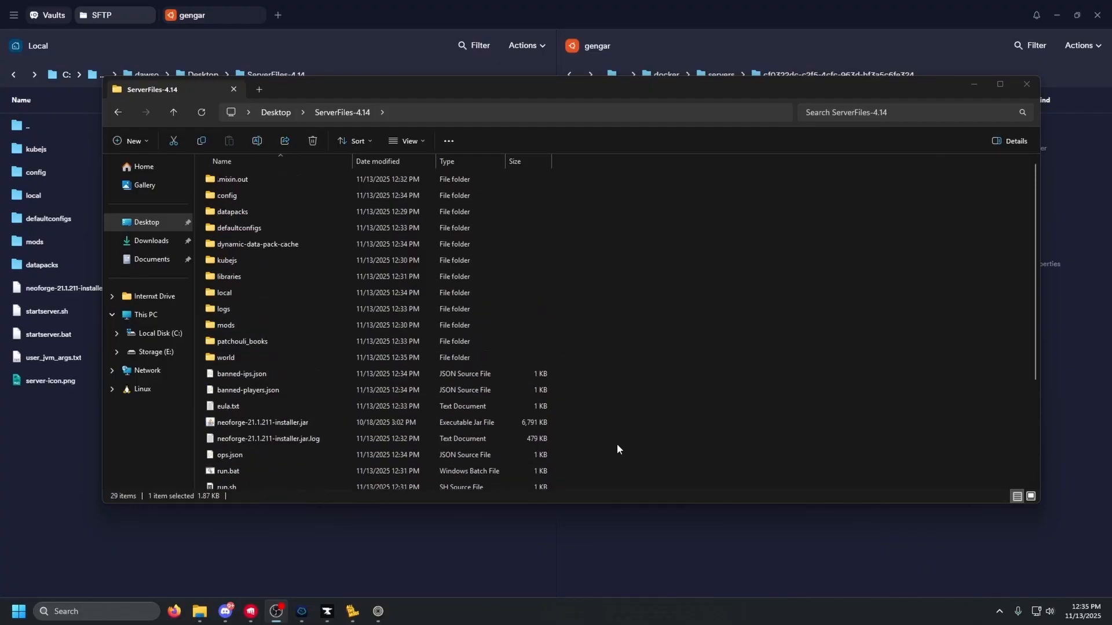
scroll(617, 444, "down", 3)
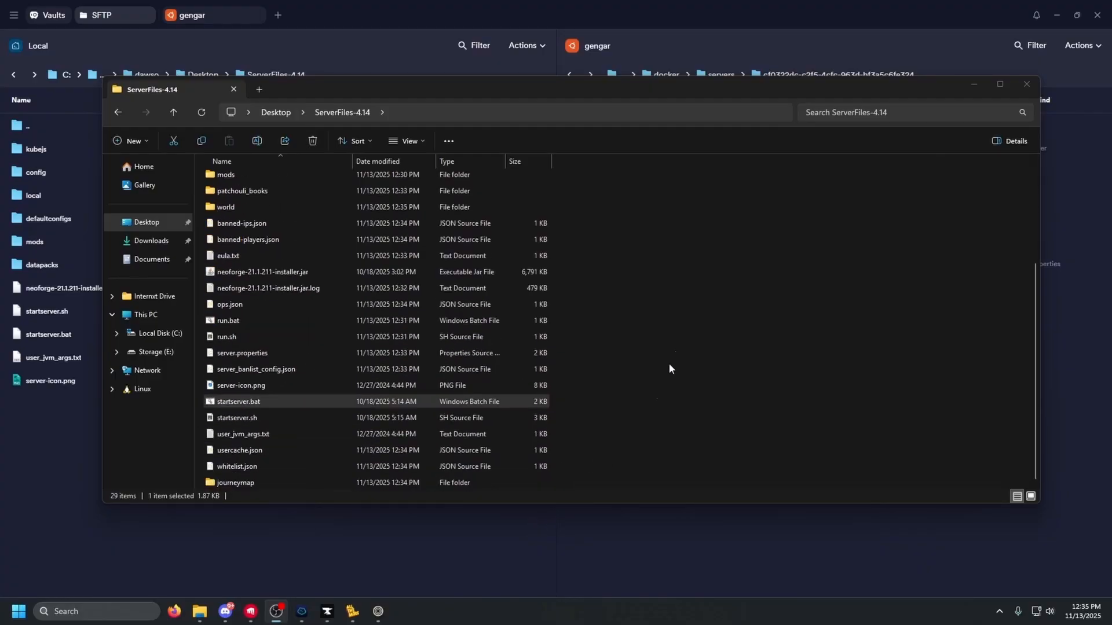
key("ctrl+a")
right_click(431, 274)
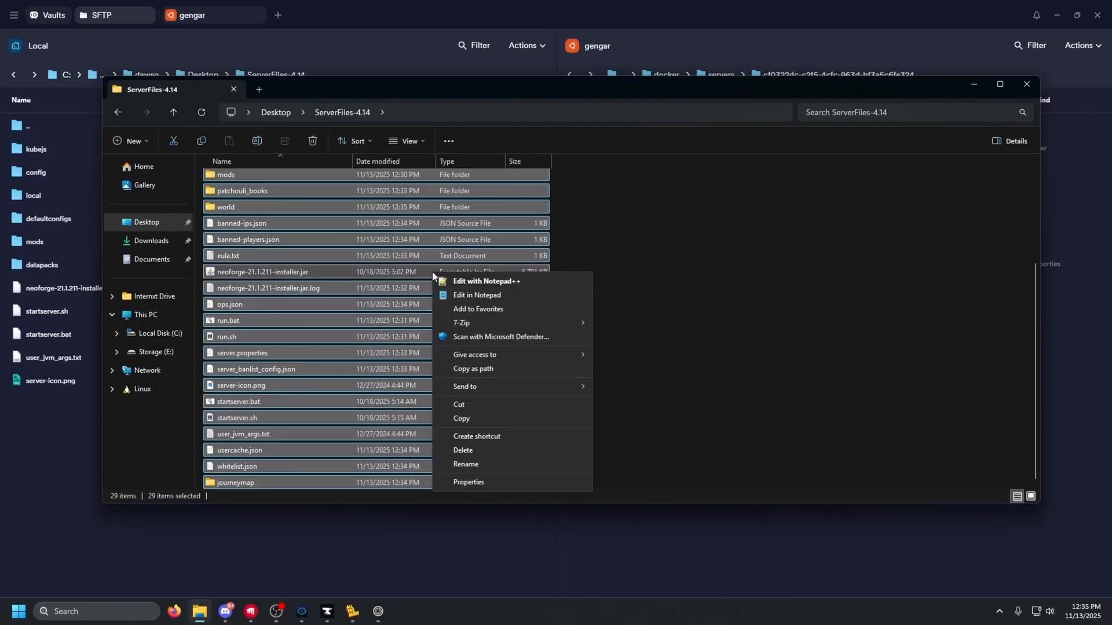
mouse_move(512, 325)
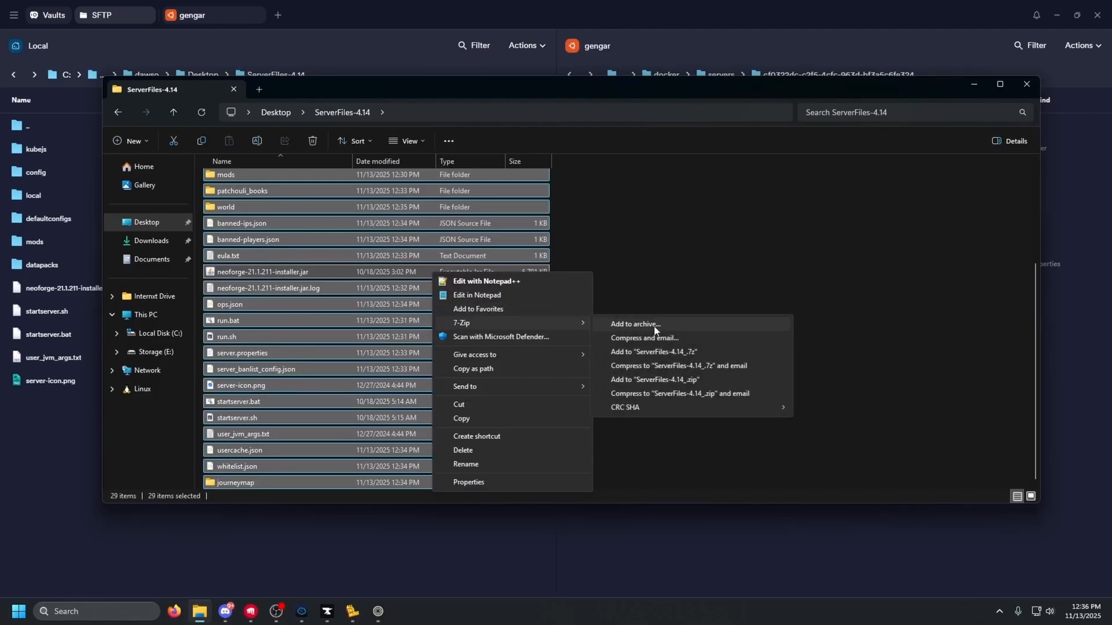
left_click(672, 380)
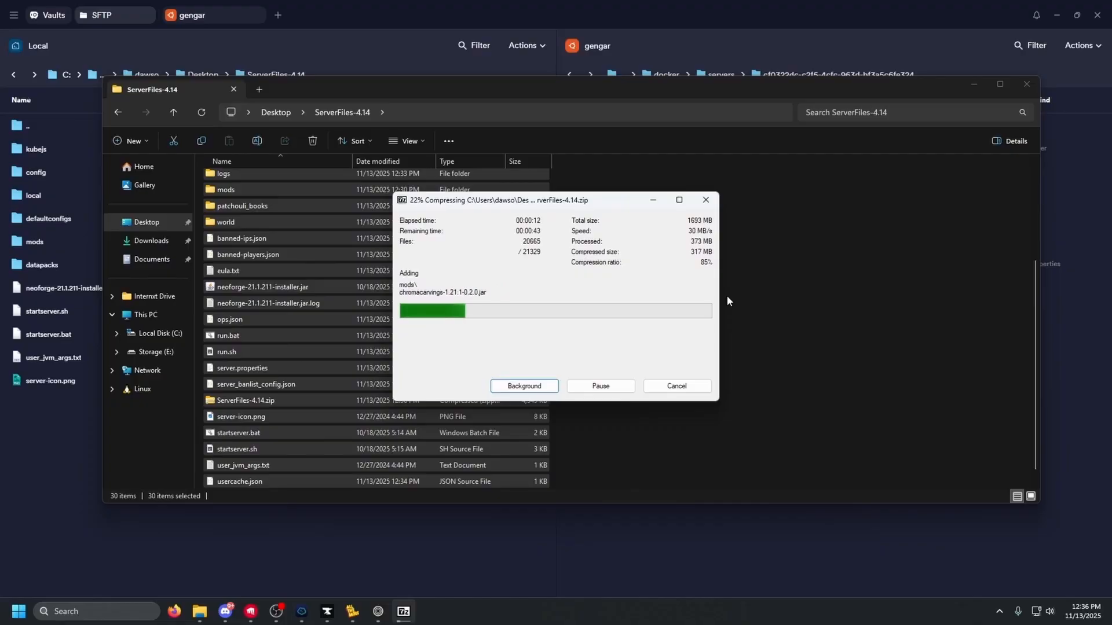
left_click(753, 295)
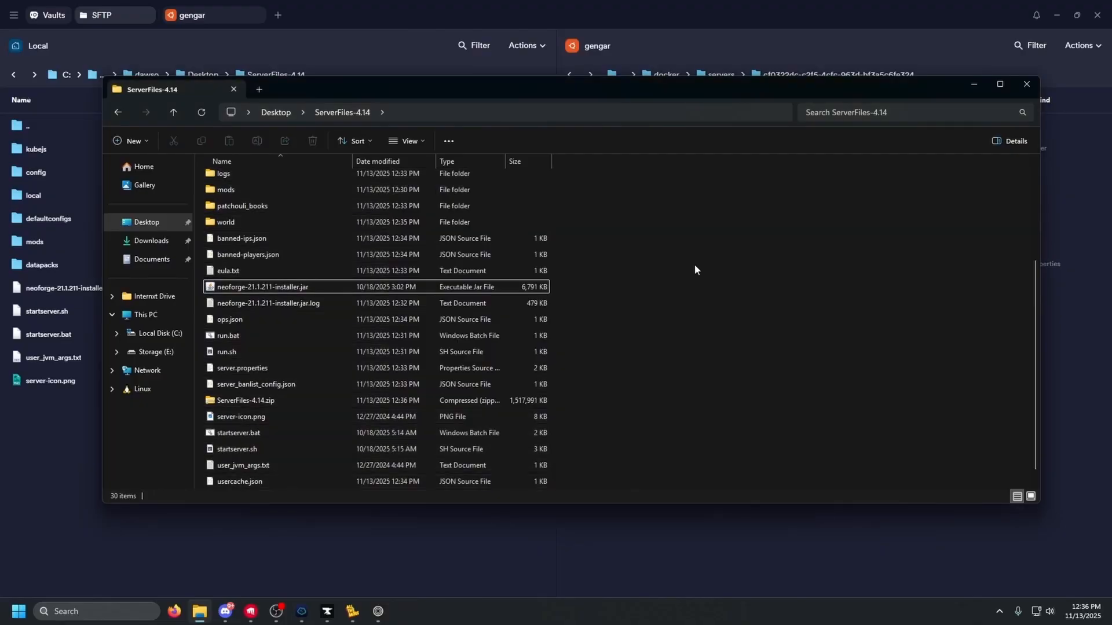
left_click(585, 5)
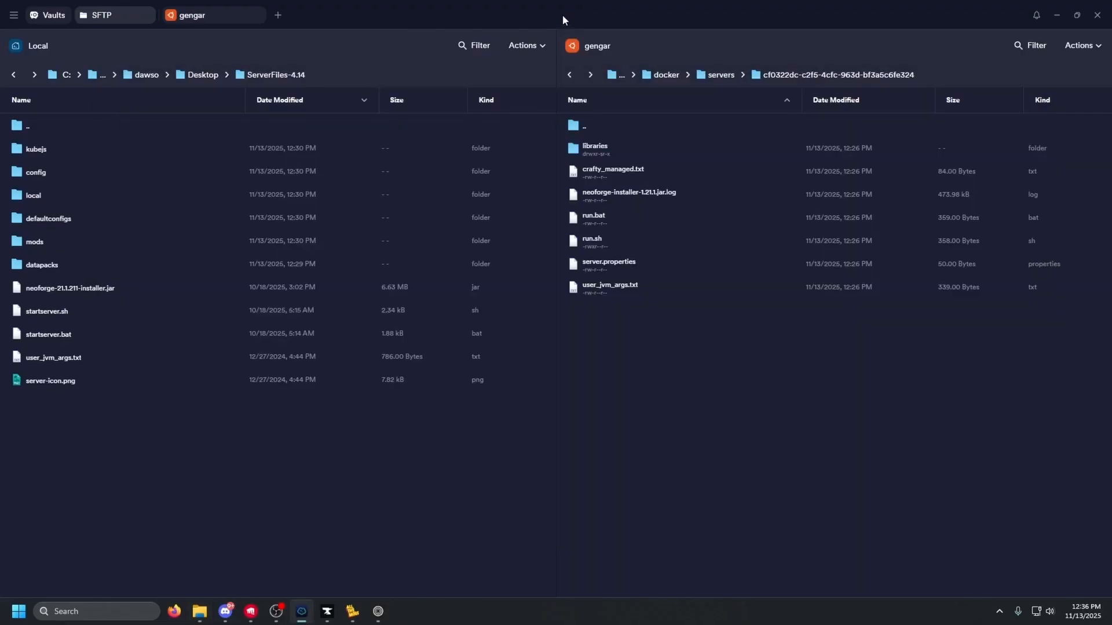
Refresh the local file list and upload ServerFiles-4.14.zip into the remote server folder
left_click(520, 49)
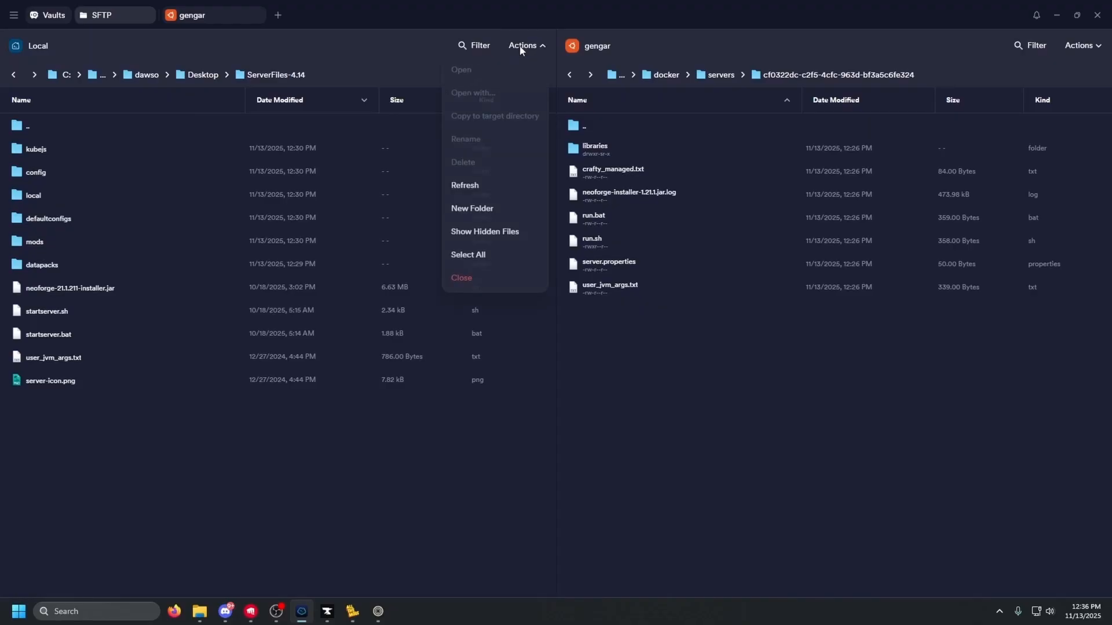
left_click(470, 182)
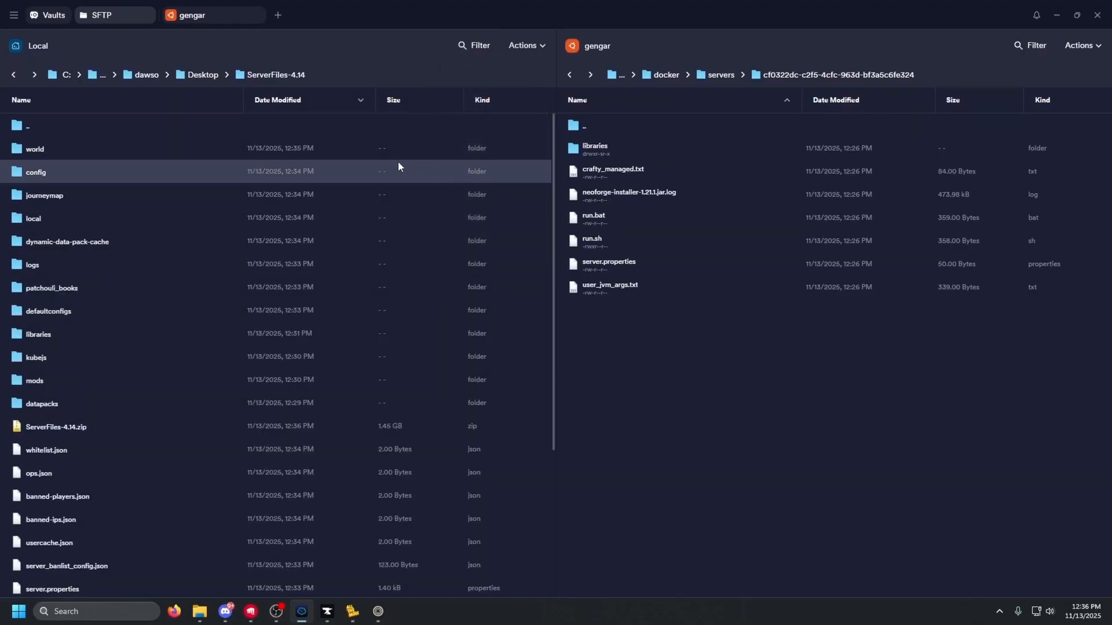
scroll(158, 218, "down", 3)
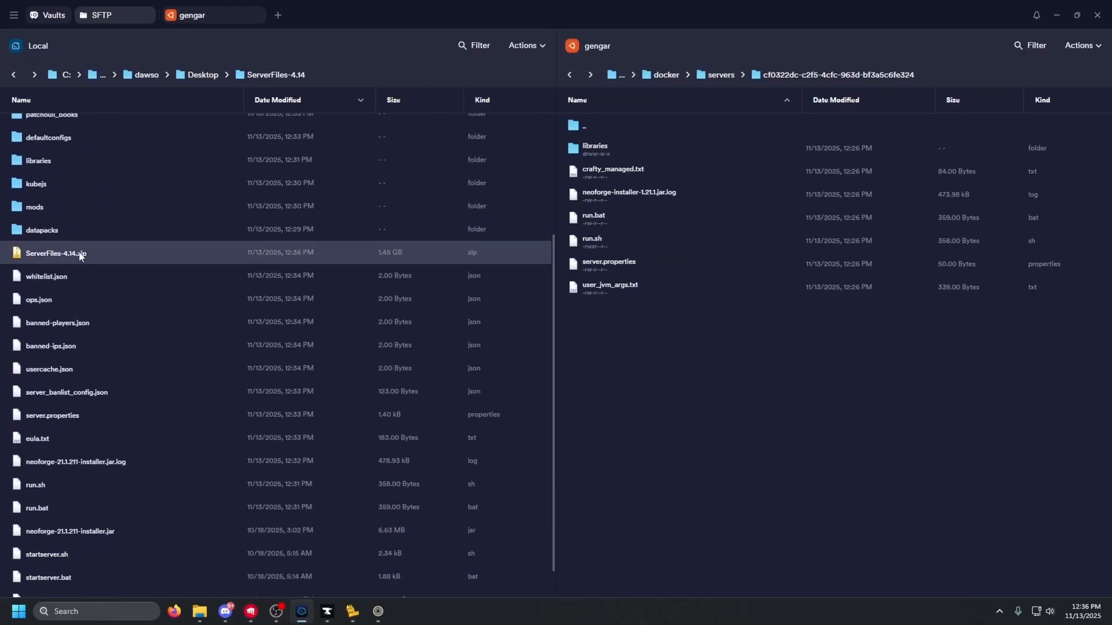
left_click_drag(72, 254, 697, 385)
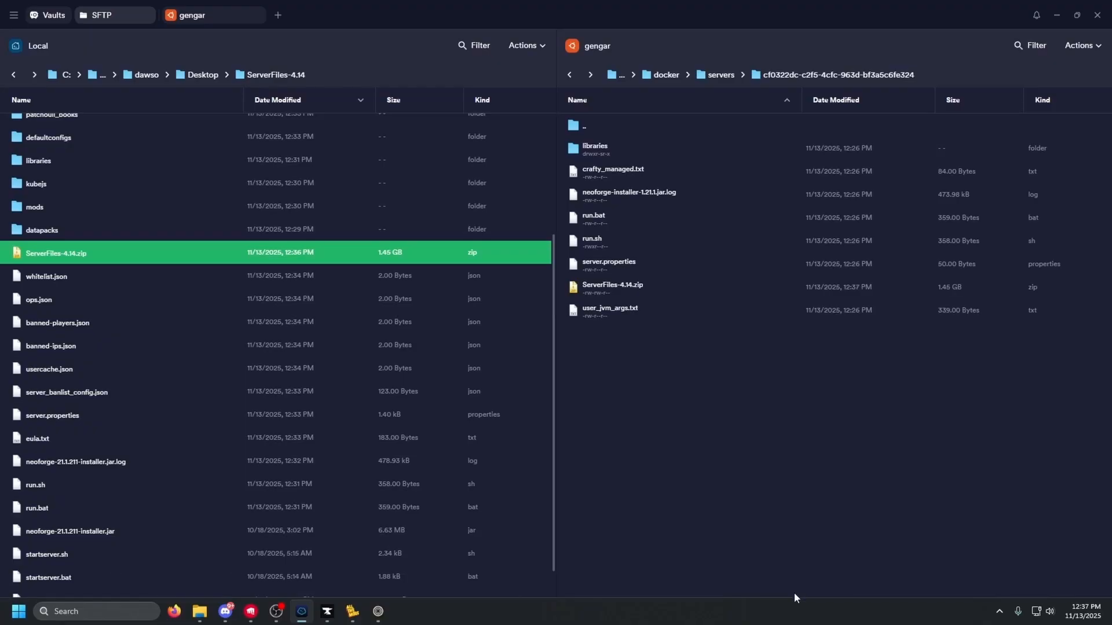
In the gengar session, confirm the upload with ls and unzip ServerFiles-4.14.zip
left_click(227, 20)
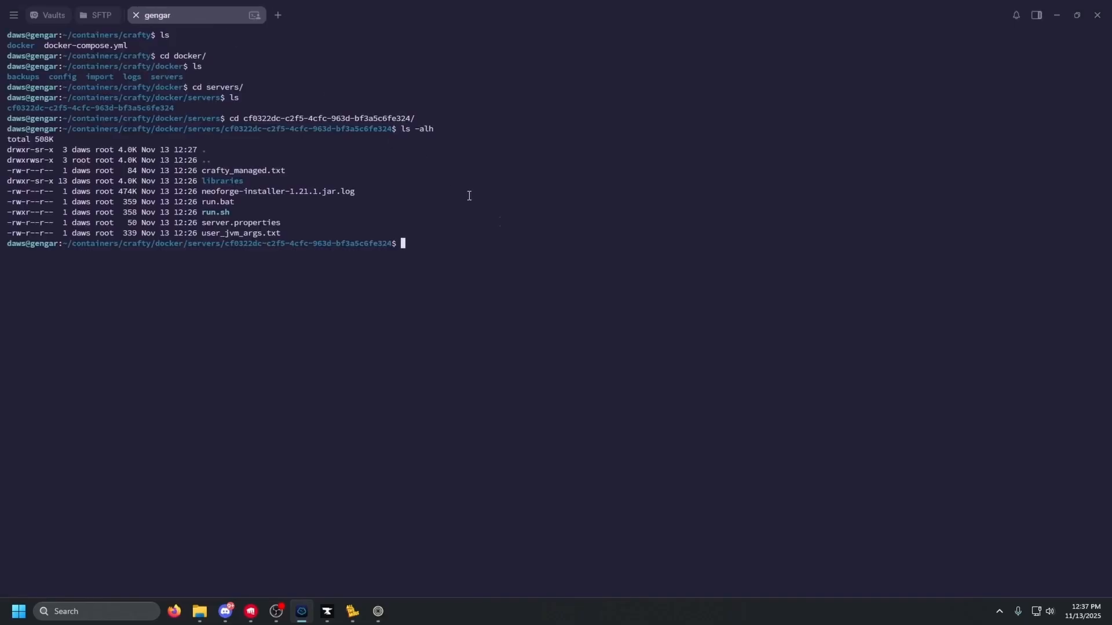
type("ls")
key("Return")
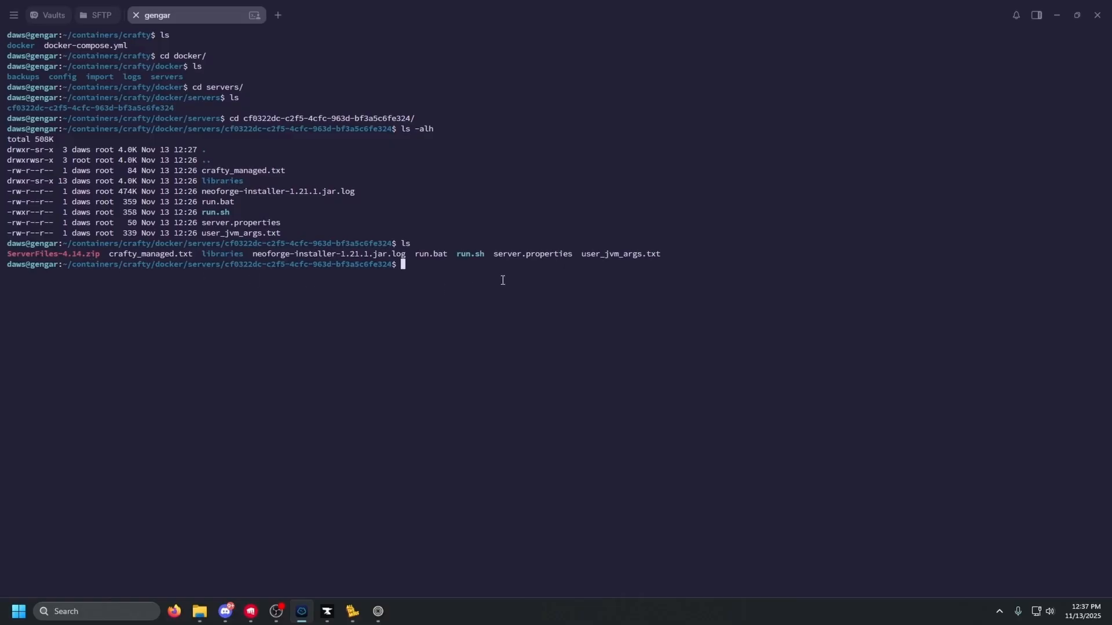
type("unzip Ser")
key("Tab")
key("Return")
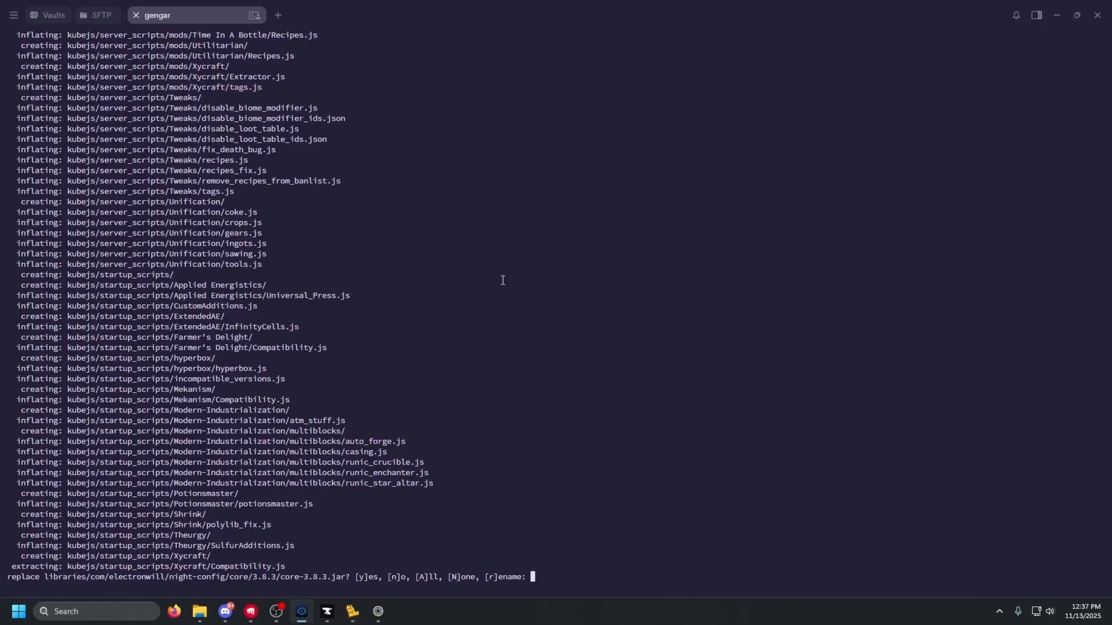
Decline overwriting existing files, then list the extracted files with ls -alh
type("N")
key("Return")
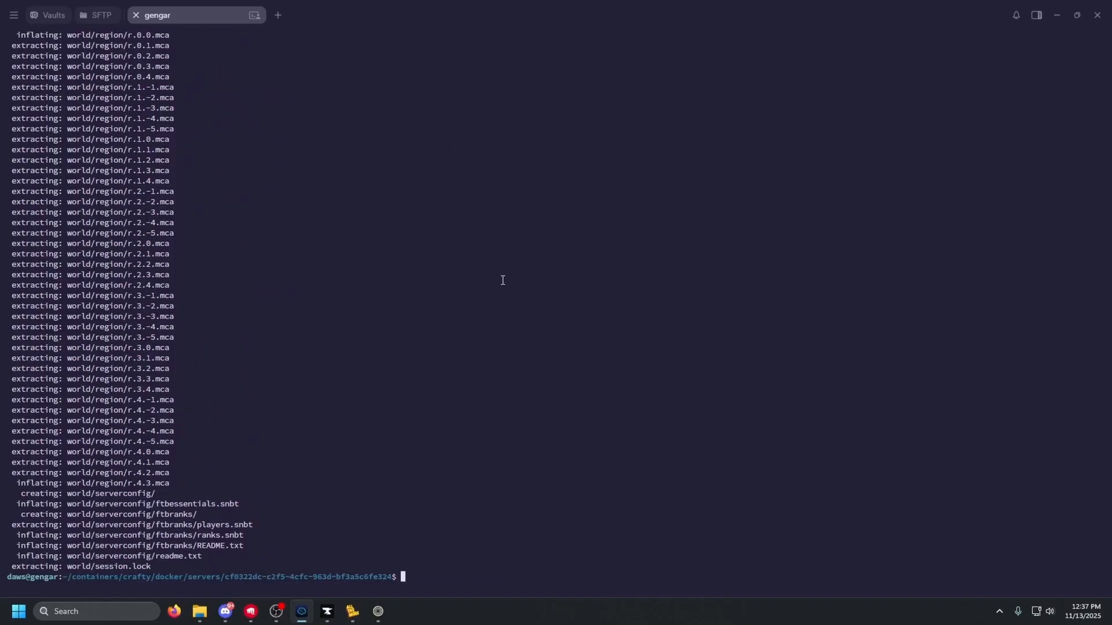
type("ls -alh")
key("Return")
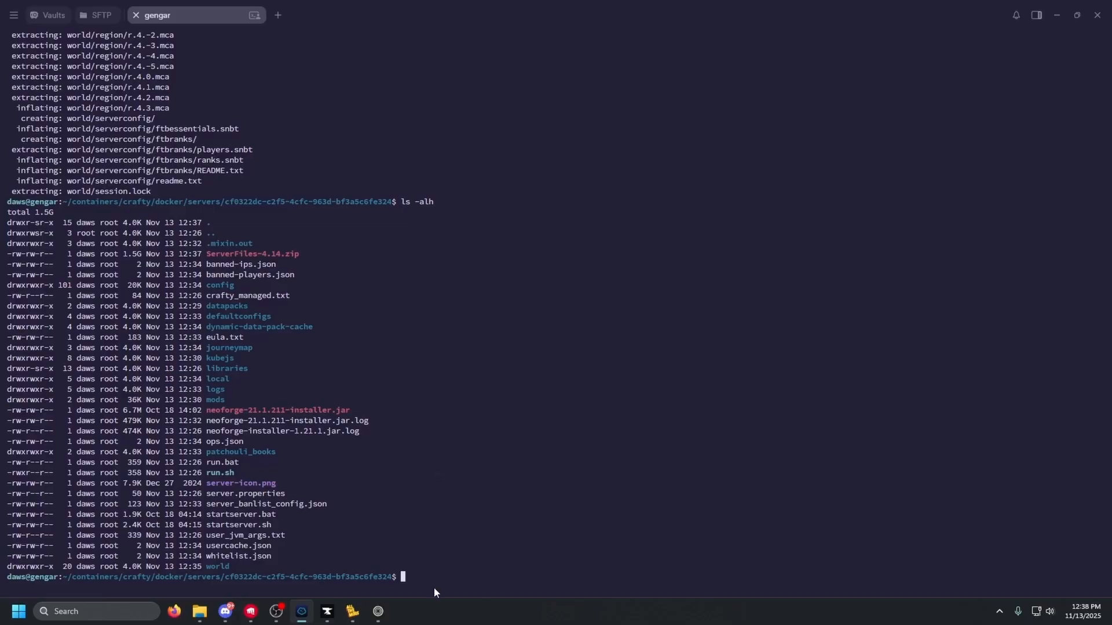
Start the ATM10 - TUTORIAL server in Crafty Controller and accept the Minecraft EULA
mouse_move(378, 611)
left_click(405, 541)
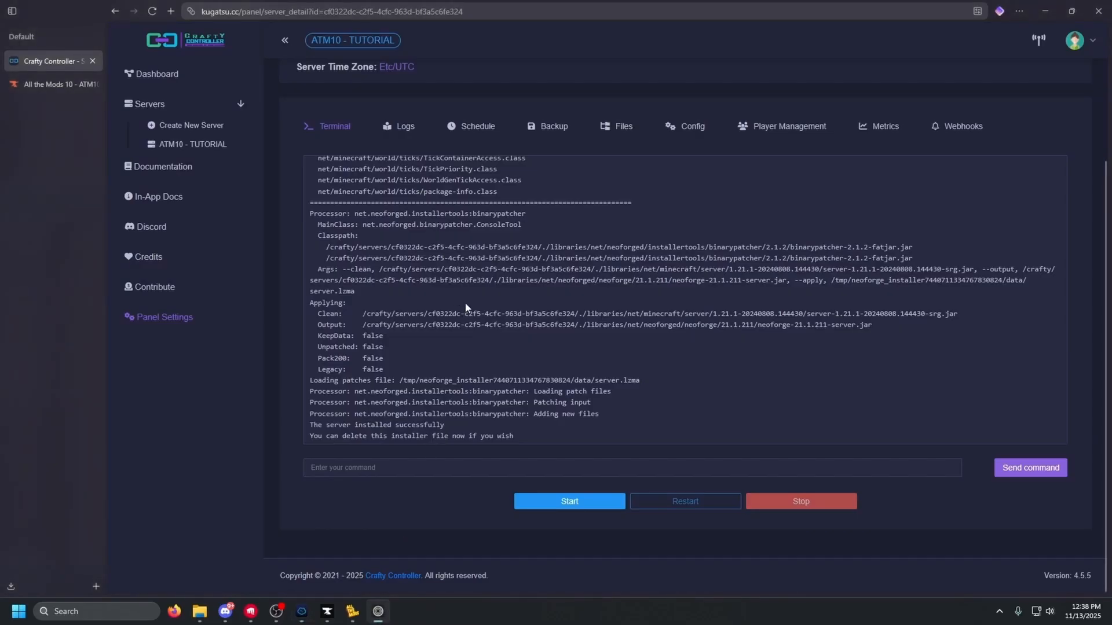
left_click(191, 149)
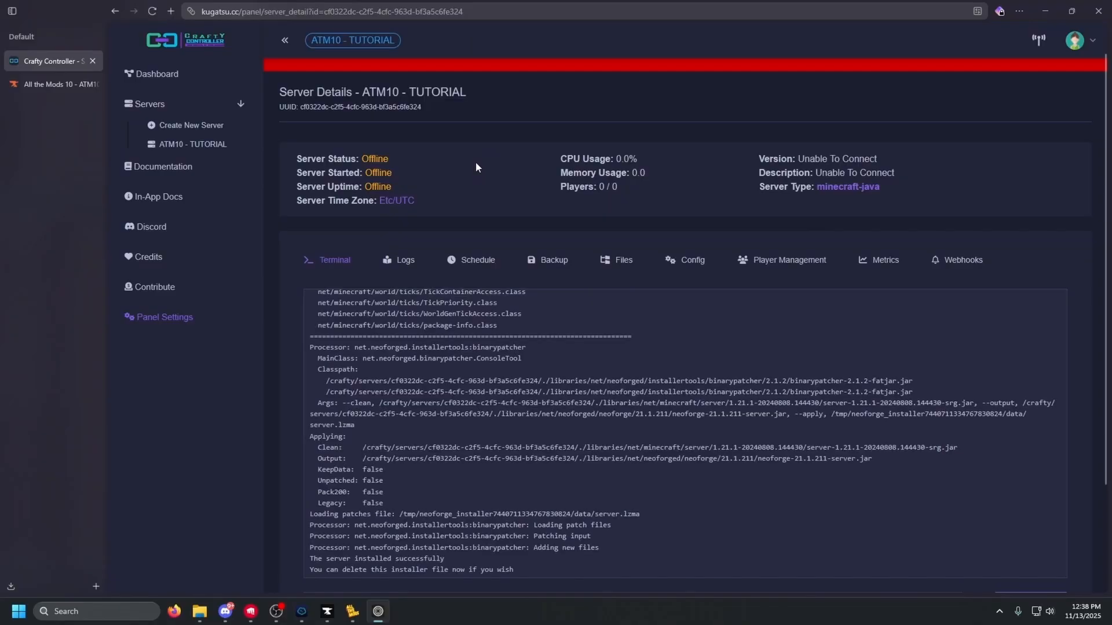
scroll(475, 162, "down", 3)
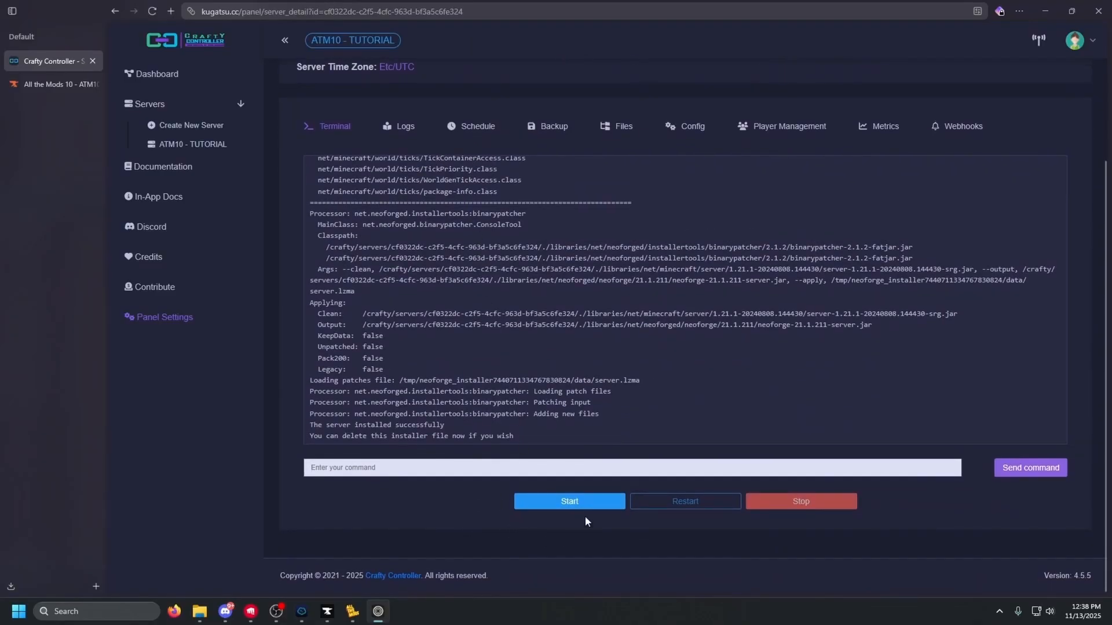
left_click(571, 502)
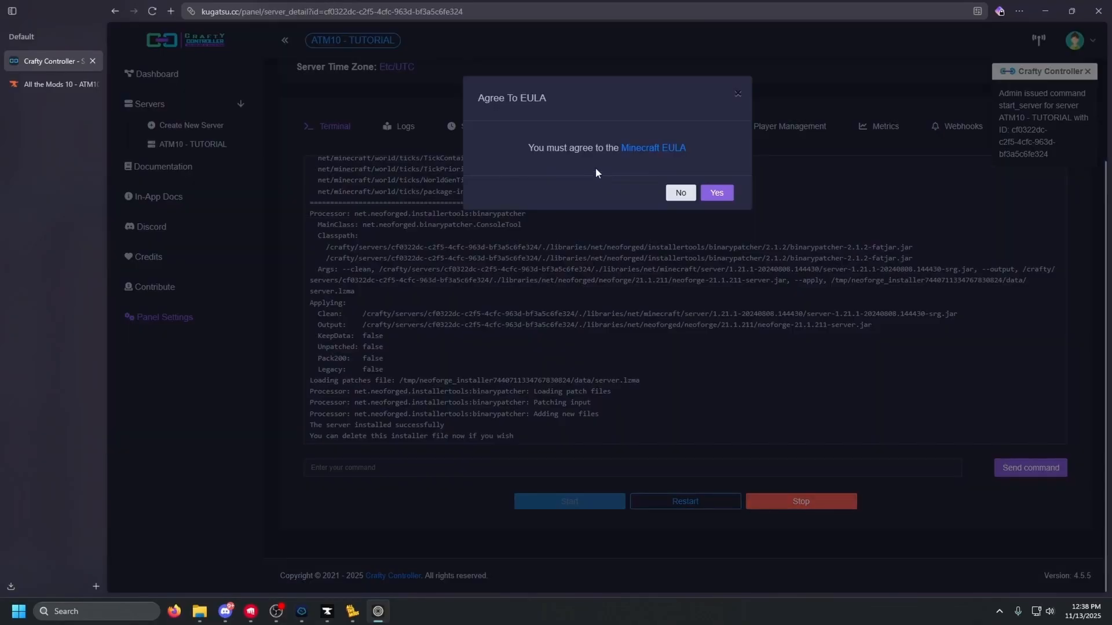
left_click(718, 193)
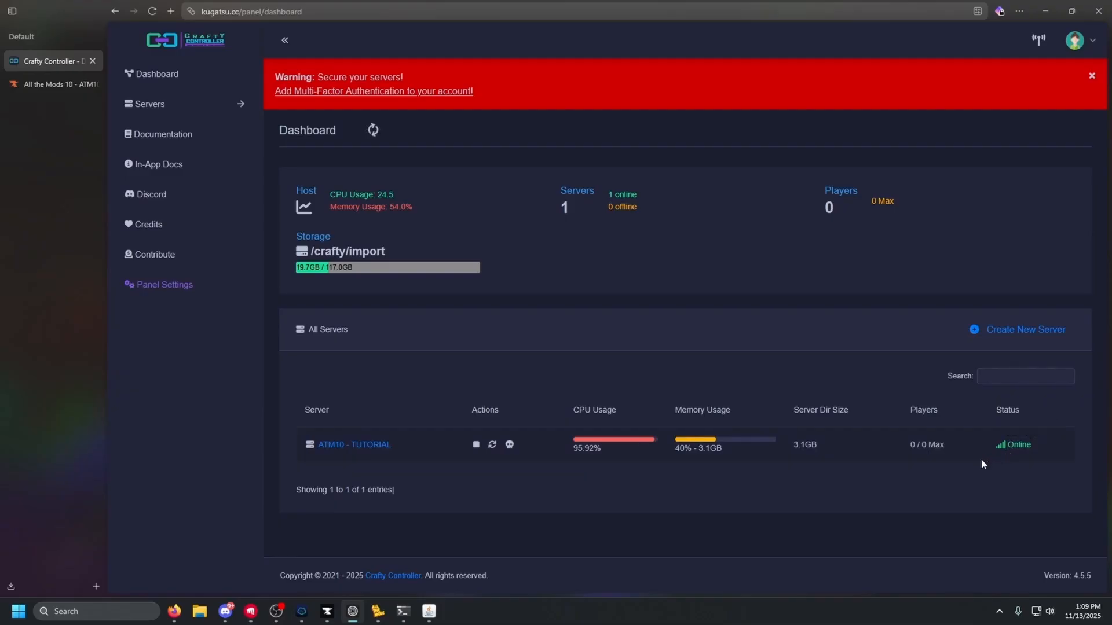
Check the ATM10 - TUTORIAL server details, go back to the dashboard, and bring up All The Mods 10
left_click(364, 445)
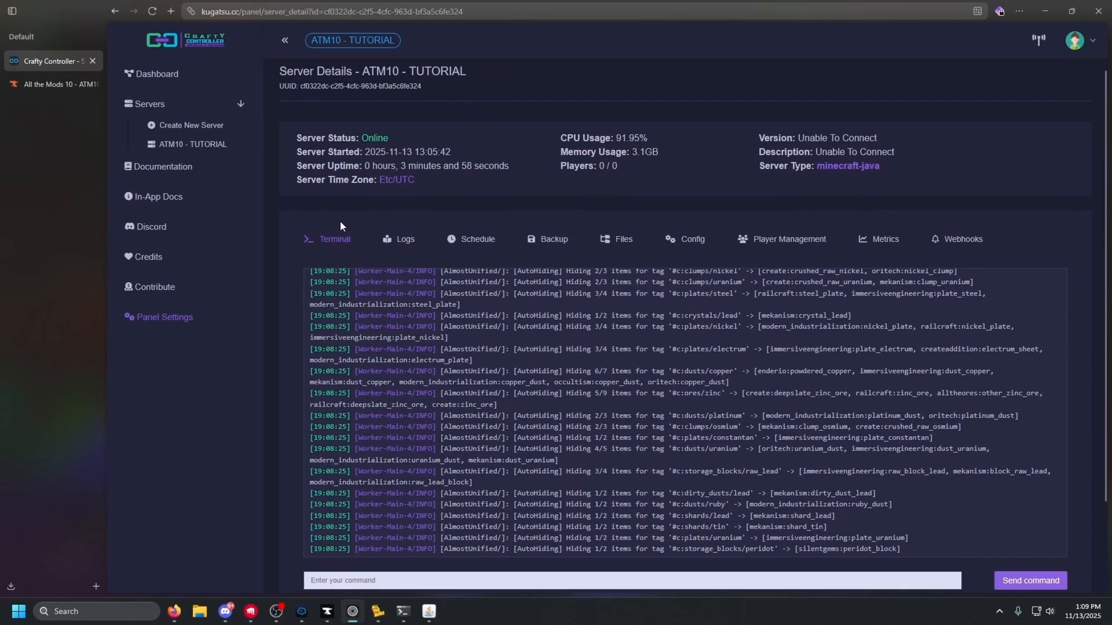
left_click(156, 74)
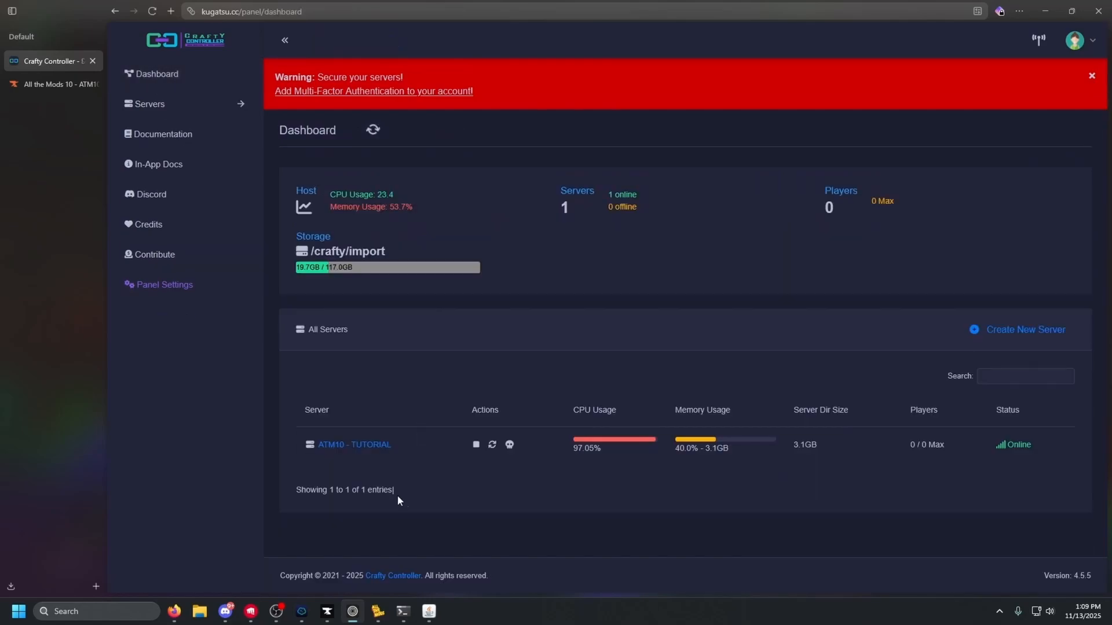
left_click(378, 612)
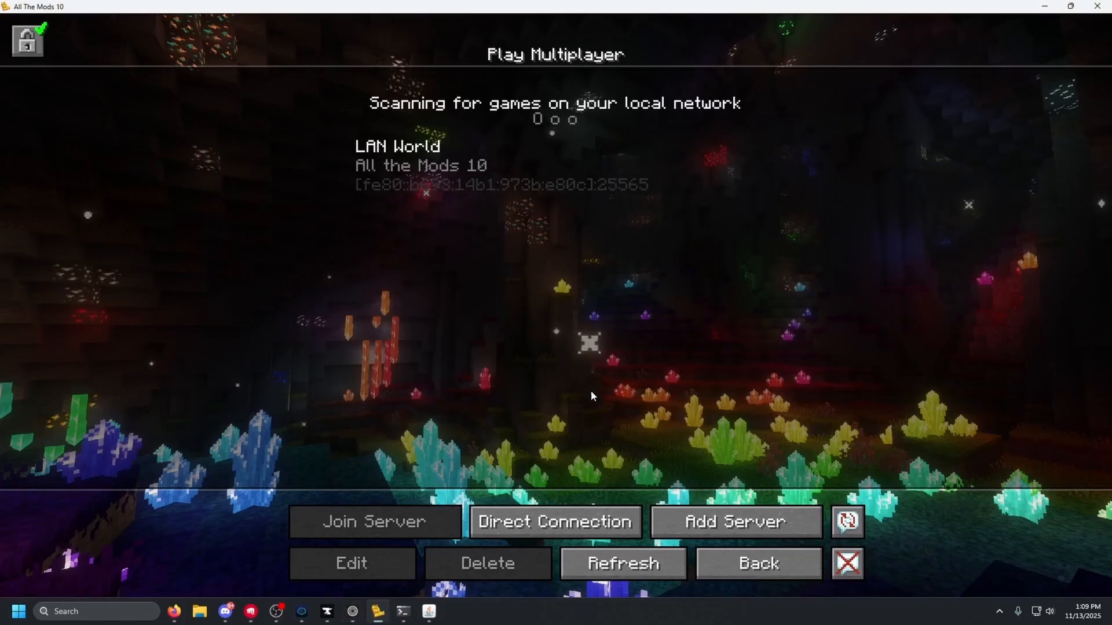
Add a multiplayer server entry with the address 100.126.64.19
left_click(704, 523)
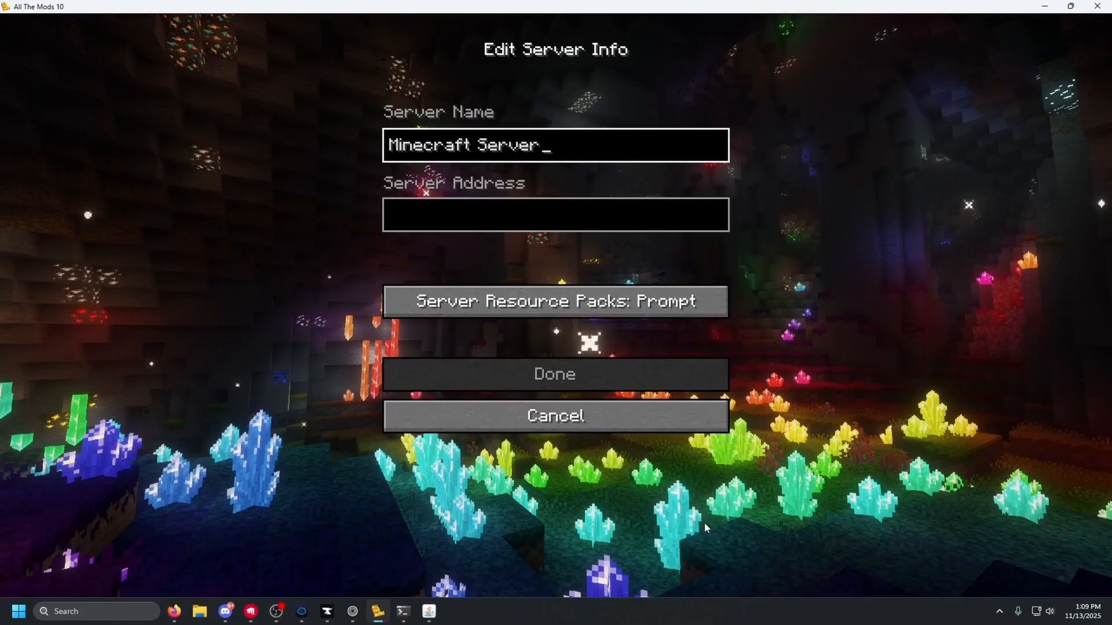
left_click(439, 219)
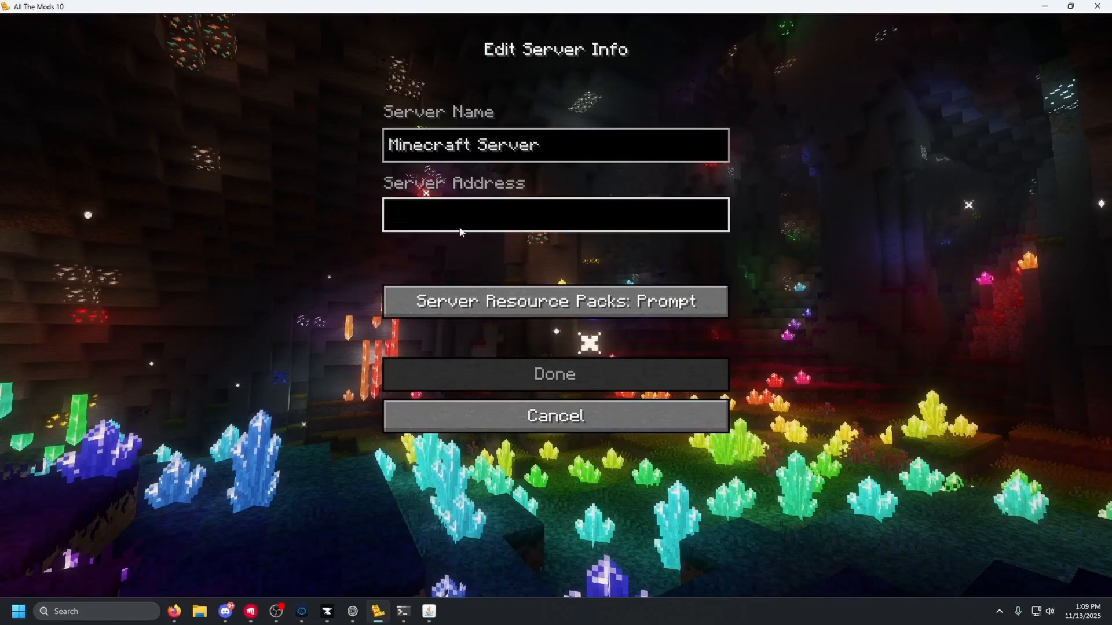
type("100.126.64.19")
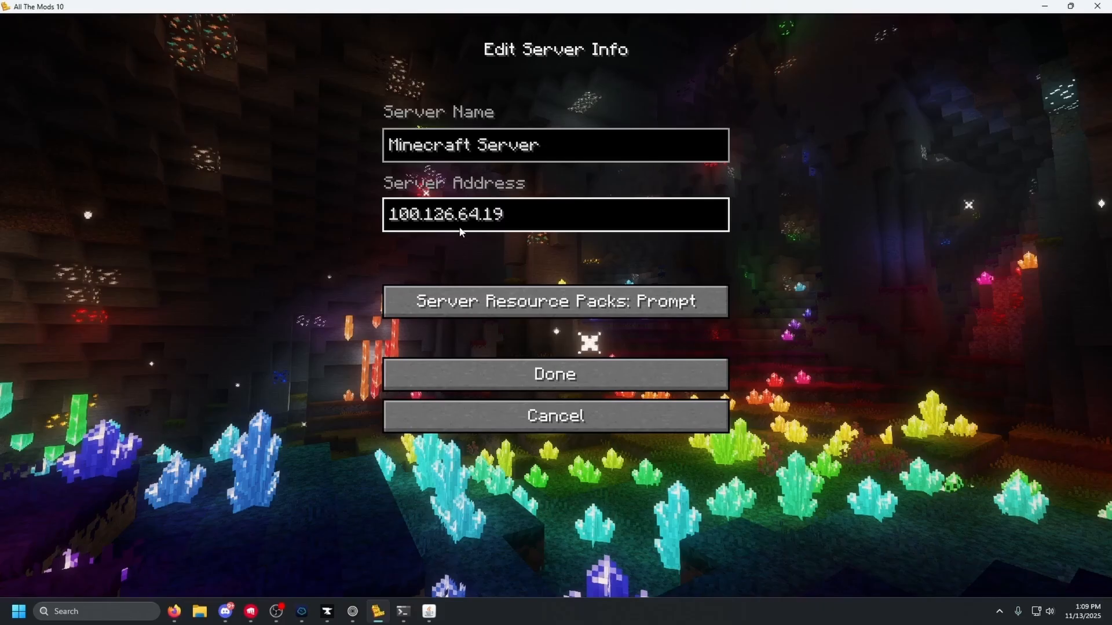
left_click(553, 377)
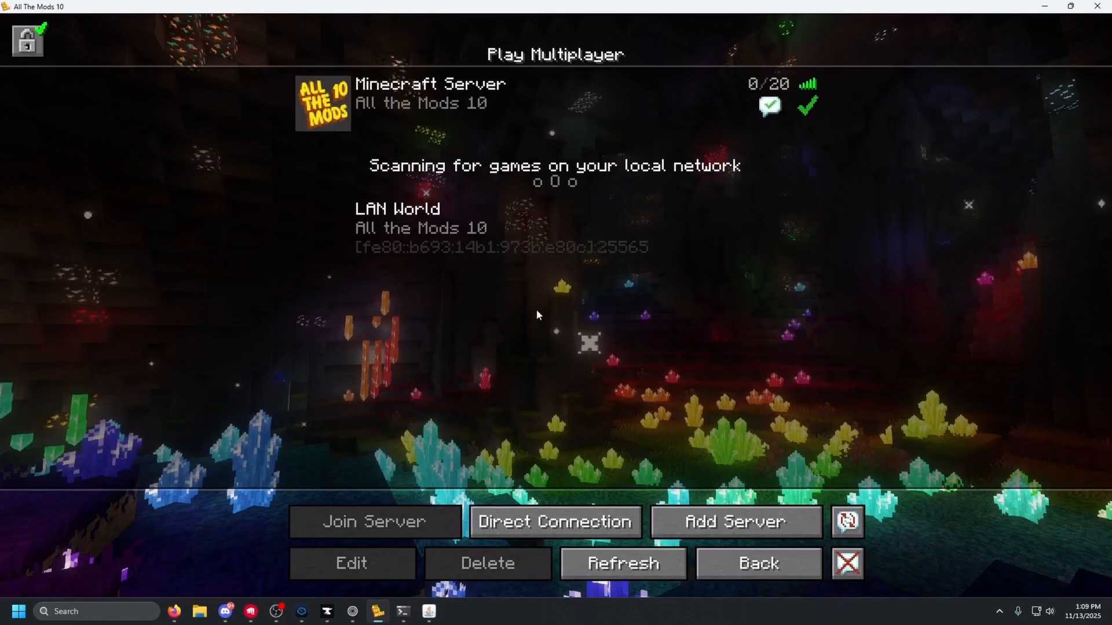
Join Minecraft Server and walk into the forest, jumping up ledges and checking the inventory
left_click(338, 101)
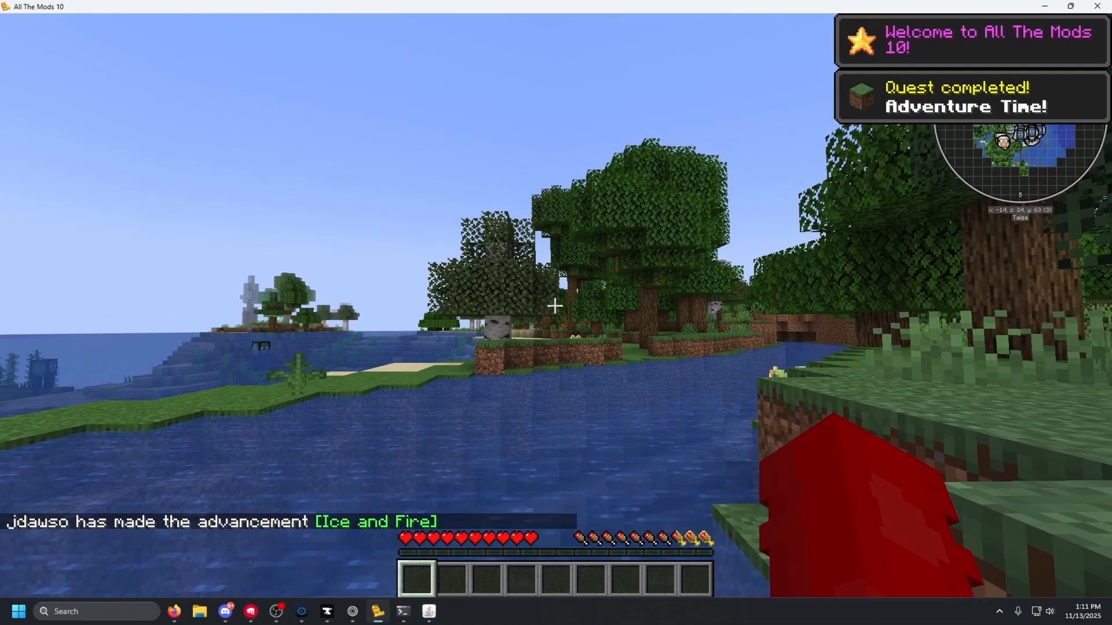
key("w")
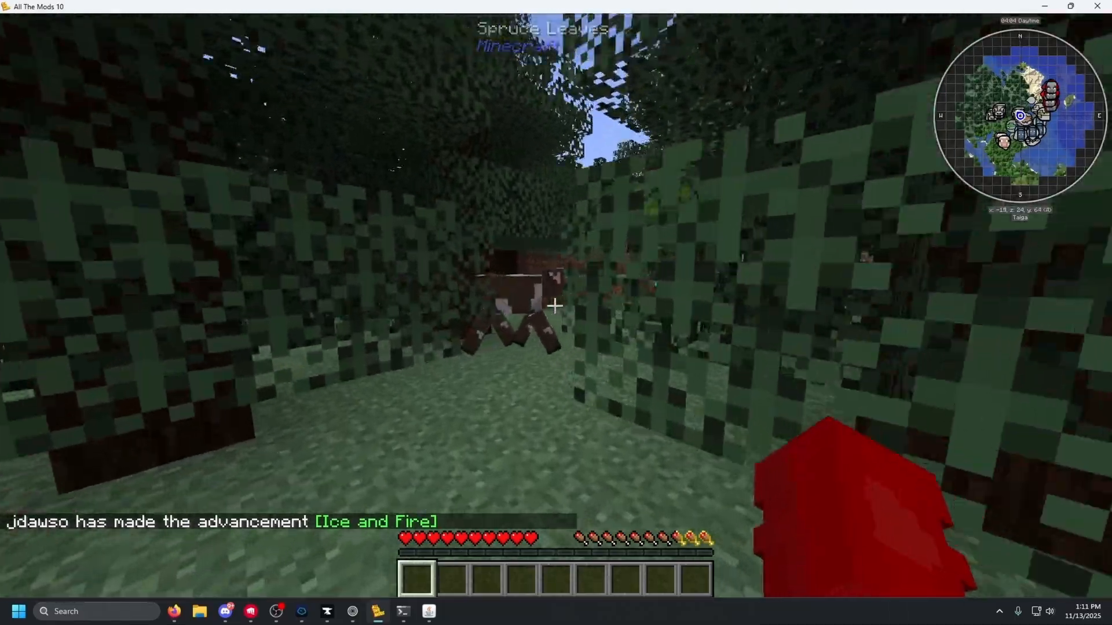
key("w")
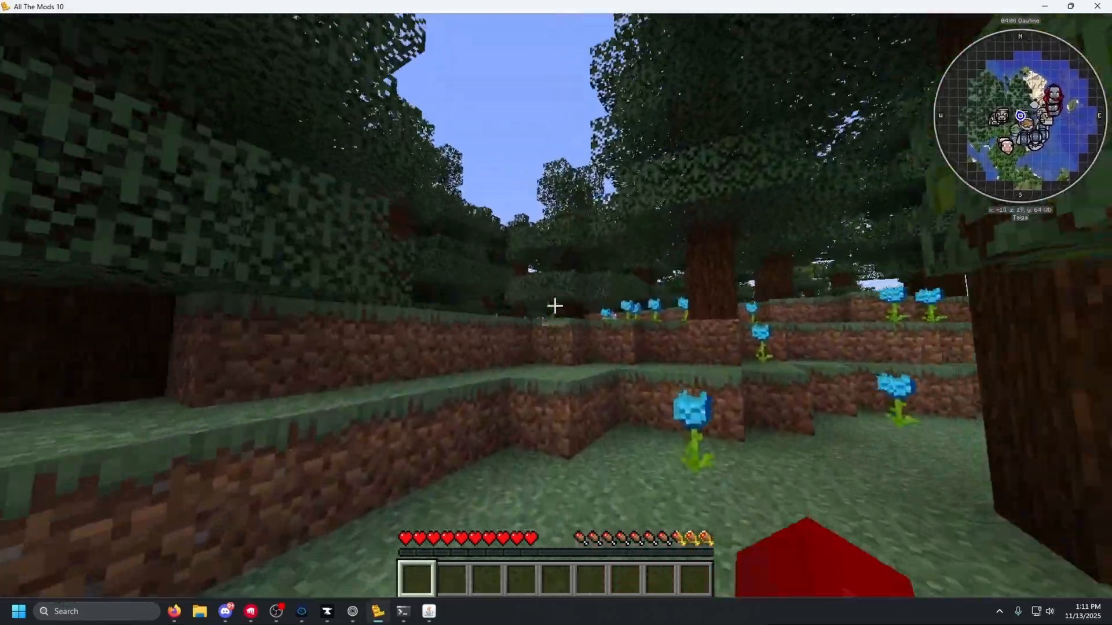
key("w")
key("space")
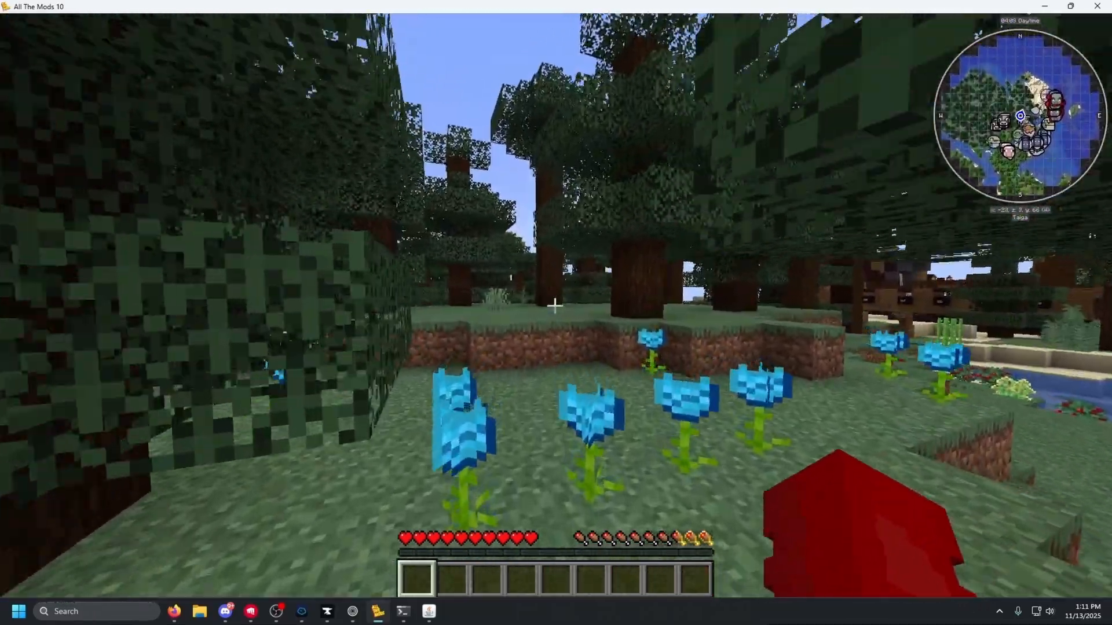
key("e")
key("e")
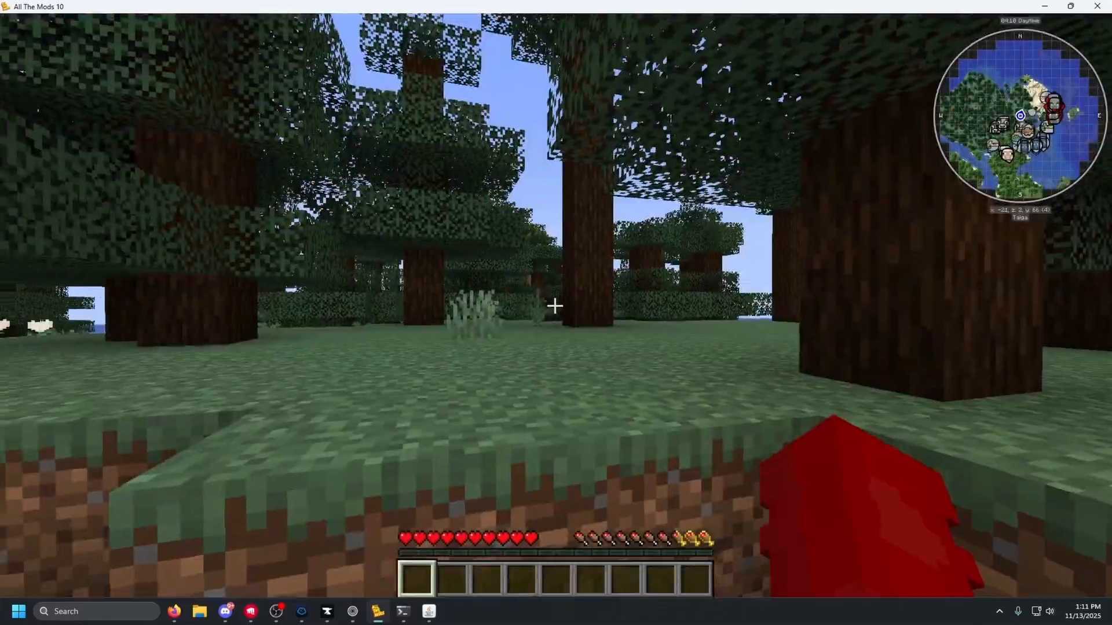
key("w")
key("w")
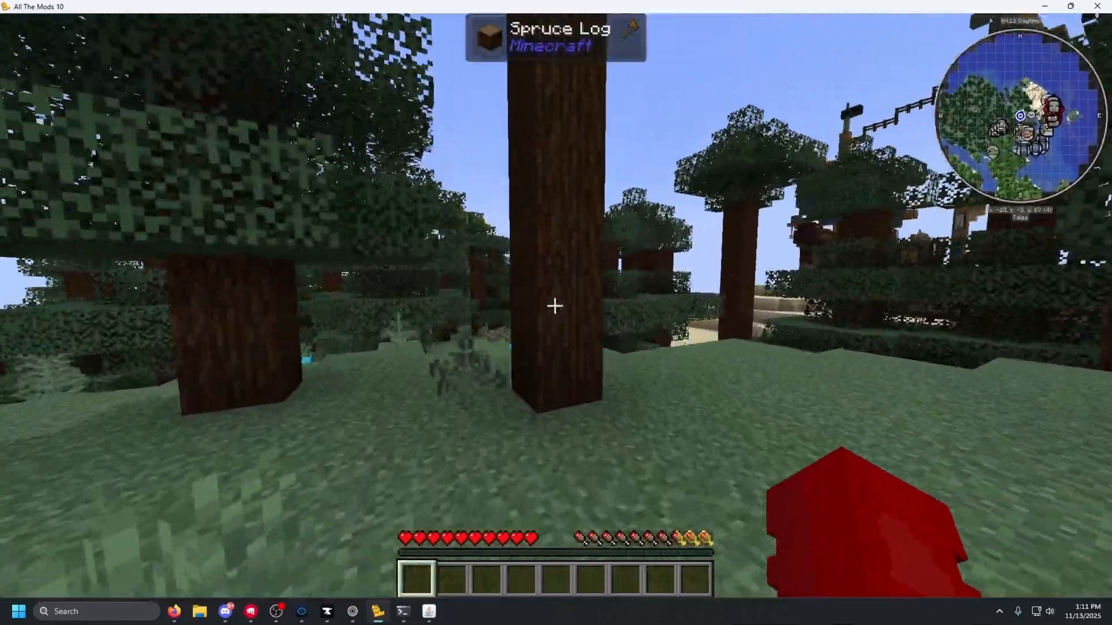
Run /lag in chat, then walk through the taiga onto the beach past the shipwreck
key("slash")
type("lag")
key("Return")
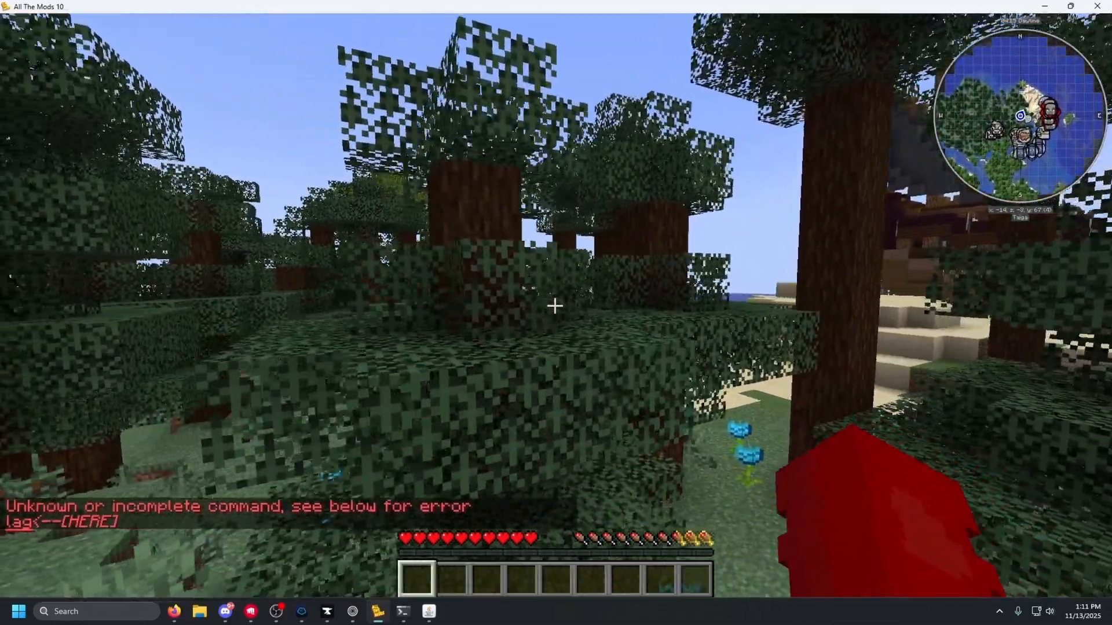
key("w")
key("w")
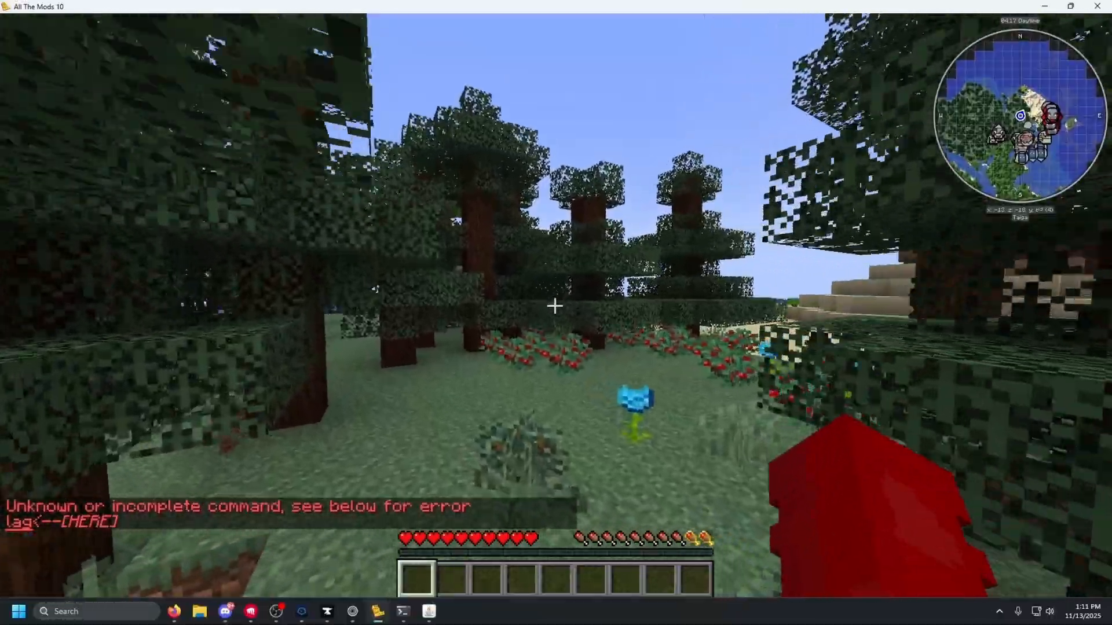
key("w")
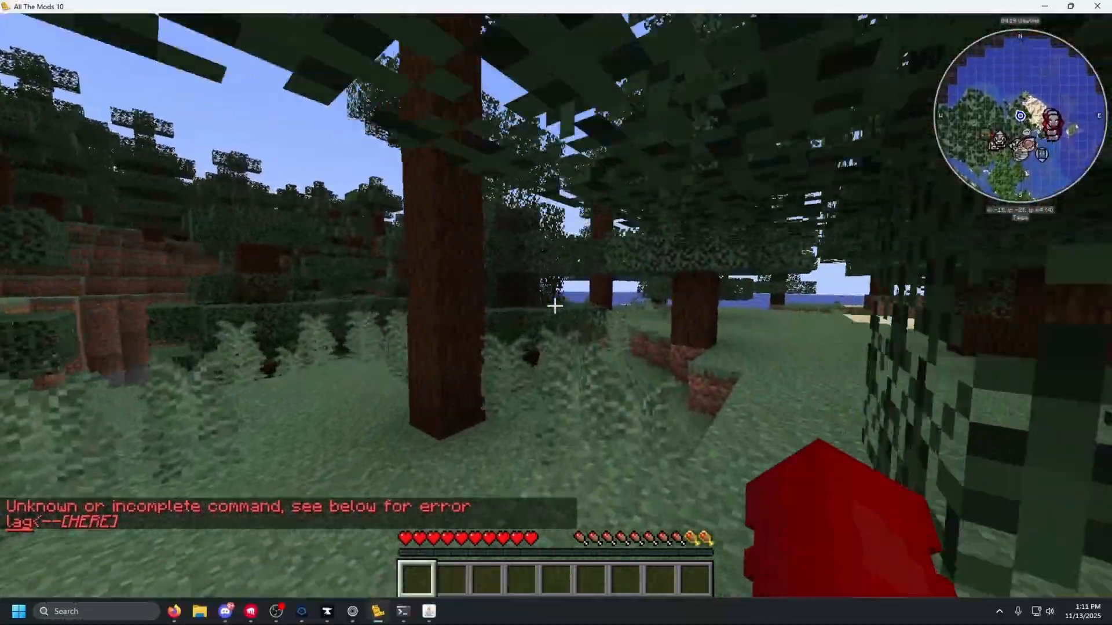
key("w")
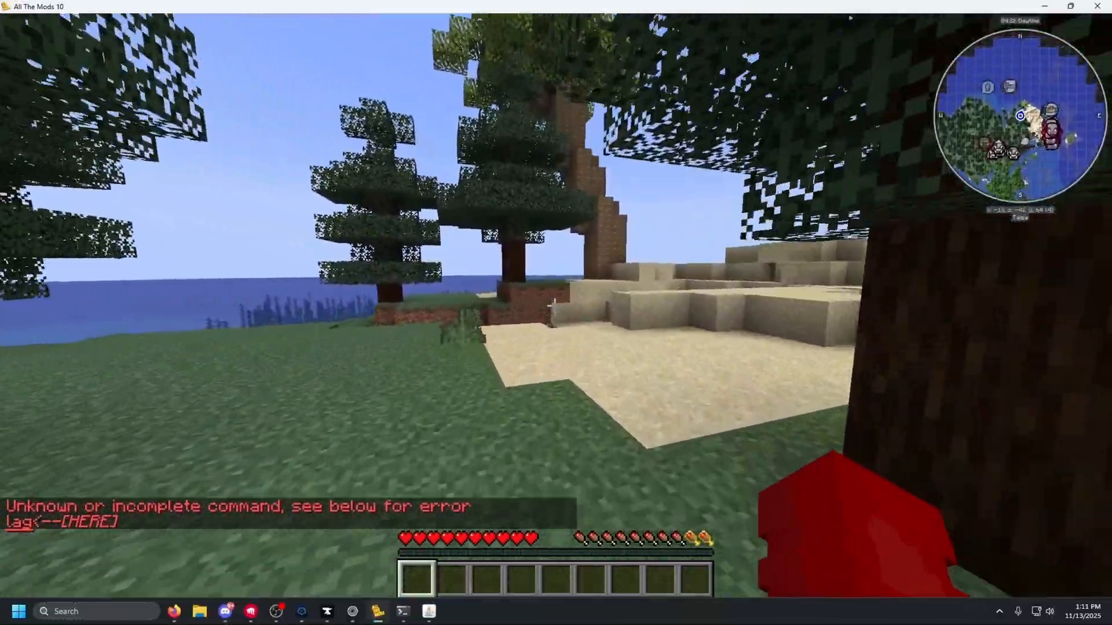
key("w")
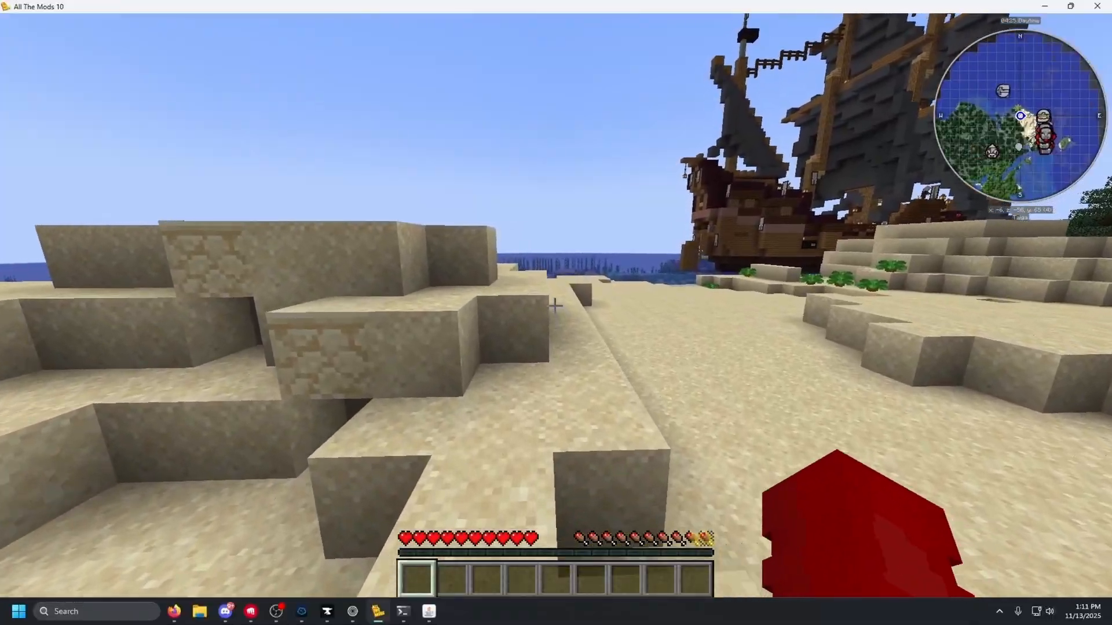
key("w")
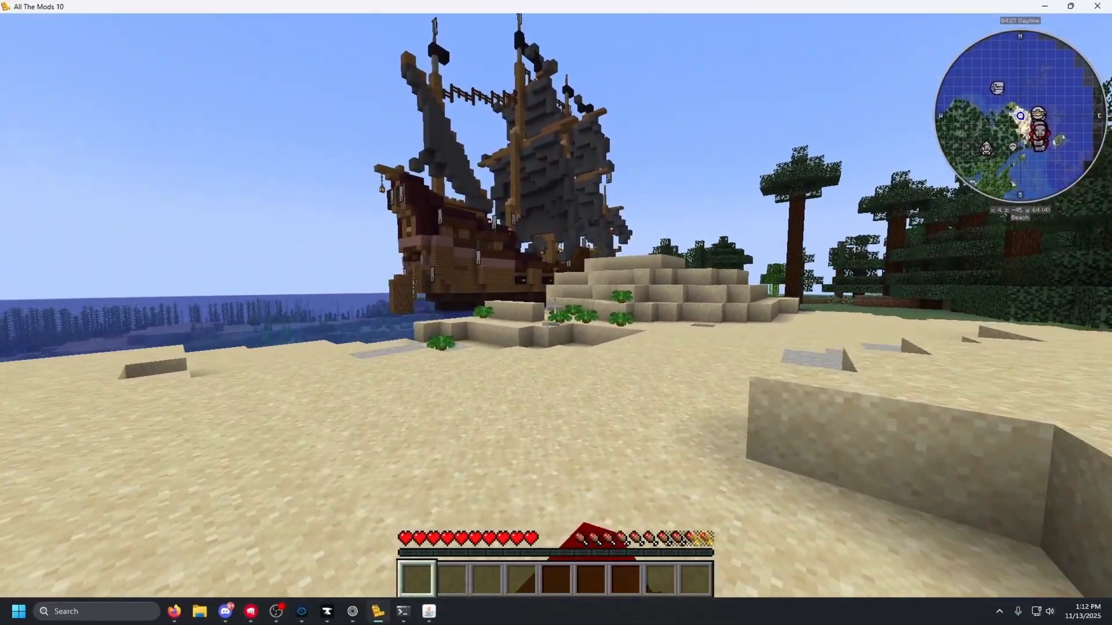
key("w")
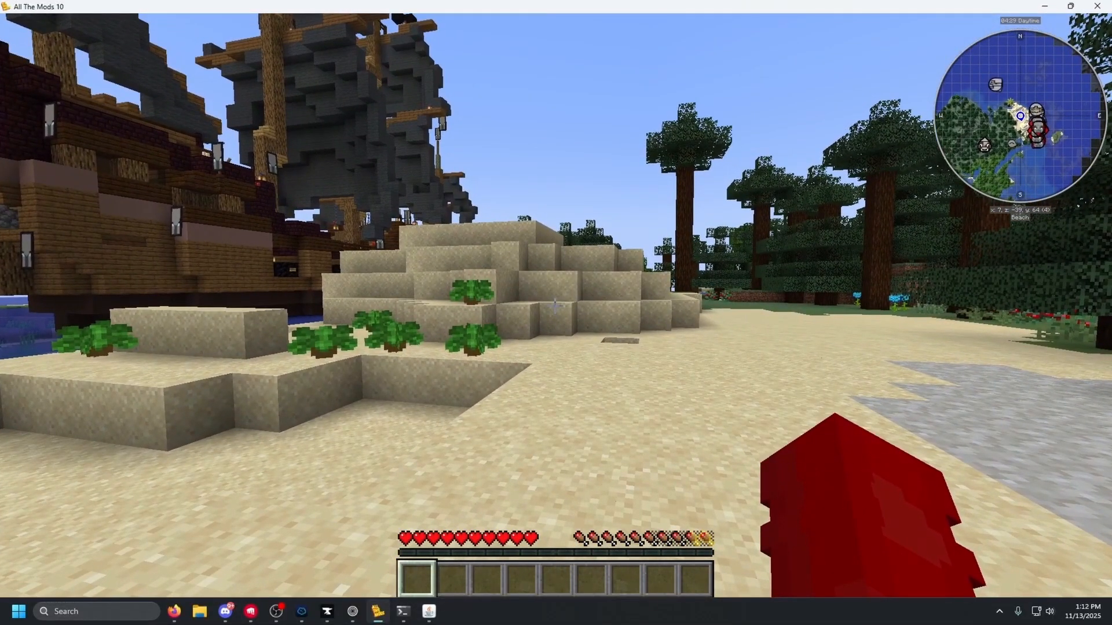